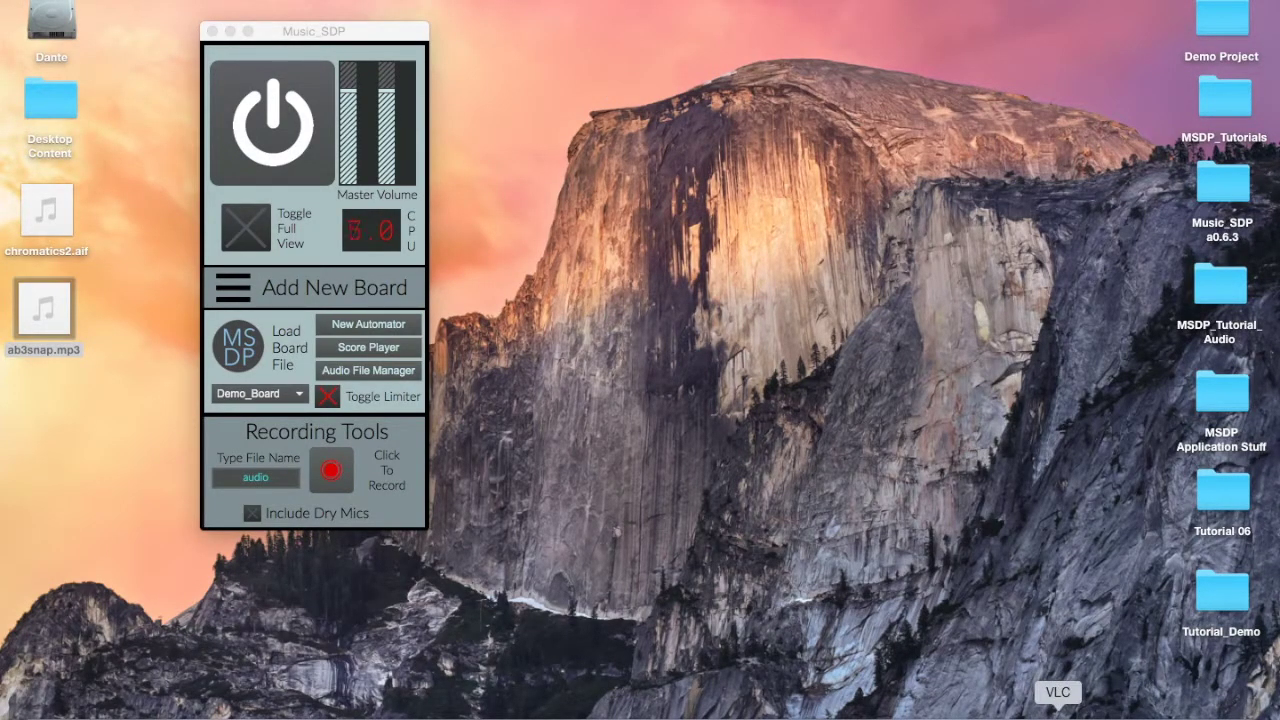
- Reposition the main control panel and switch the audio engine on and back off
{"action": "left_click_drag", "start_coordinate": [281, 31], "coordinate": [368, 57]}
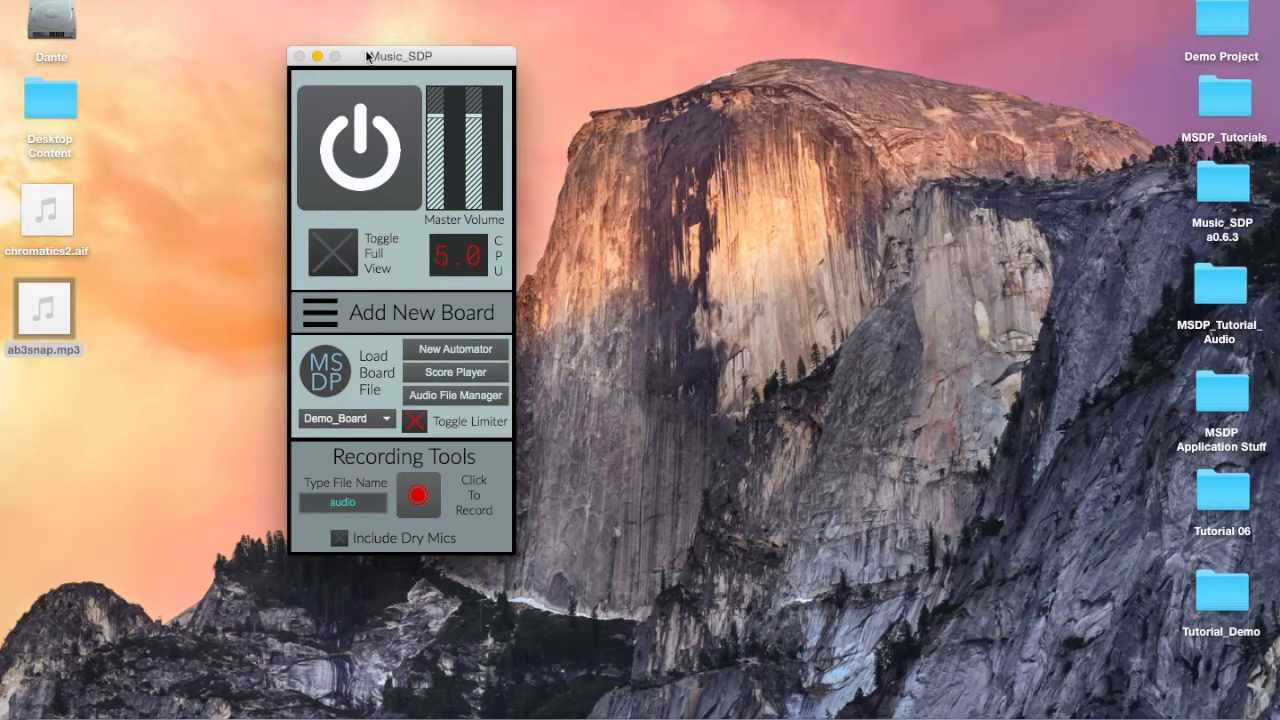
{"action": "left_click_drag", "start_coordinate": [368, 57], "coordinate": [249, 53]}
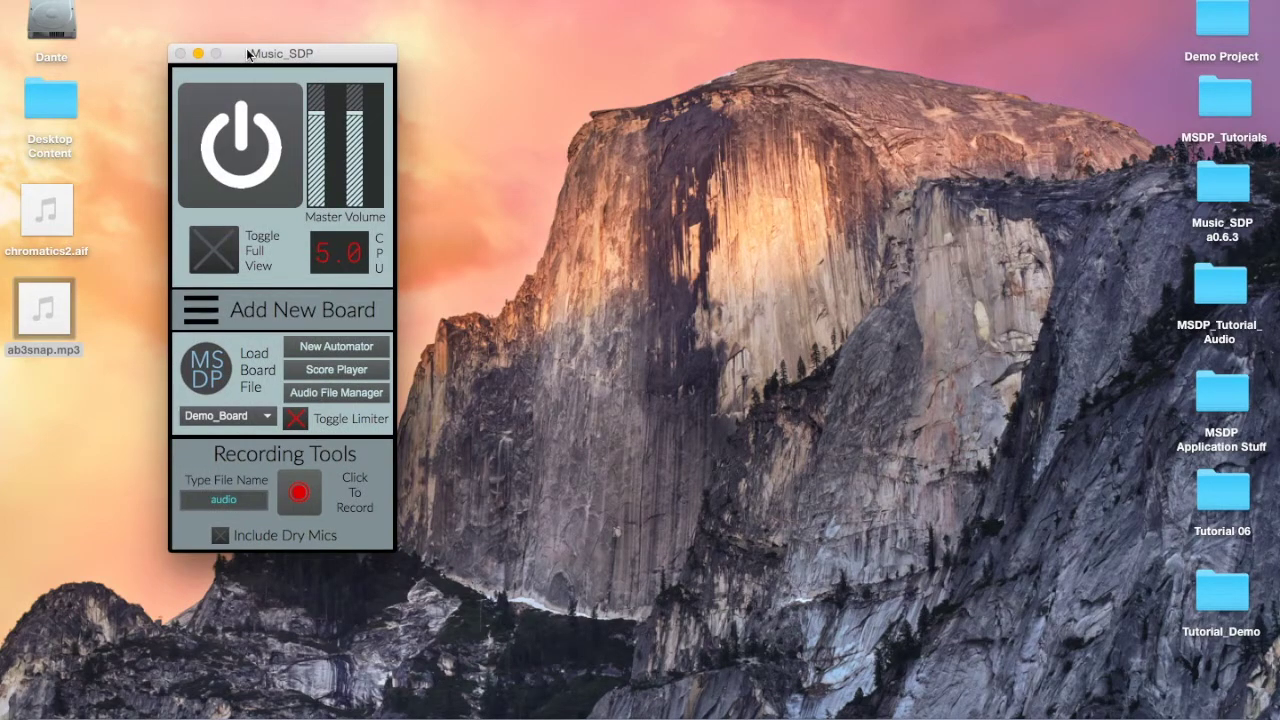
{"action": "left_click", "coordinate": [262, 145]}
{"action": "left_click", "coordinate": [262, 145]}
{"action": "left_click", "coordinate": [283, 303]}
- Open the empty Audio File Manager and place it to the right of the control panel
{"action": "left_click", "coordinate": [346, 395]}
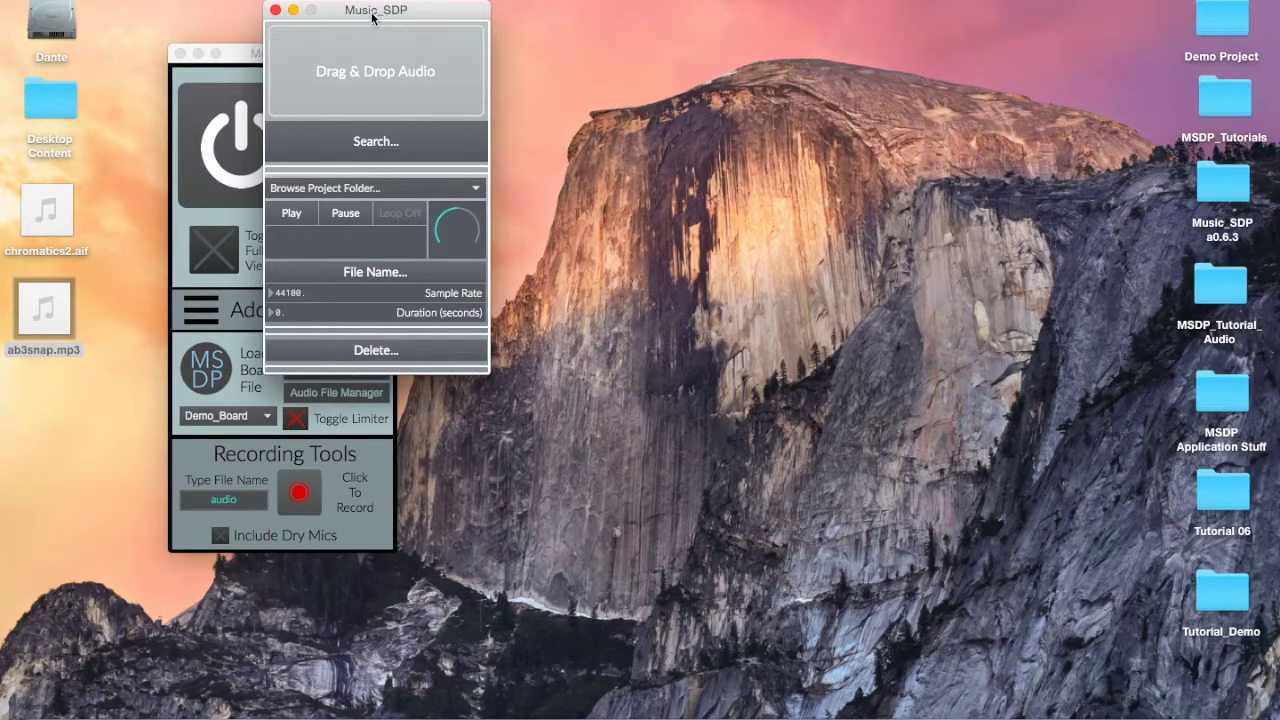
{"action": "left_click_drag", "start_coordinate": [372, 16], "coordinate": [564, 132]}
{"action": "left_click", "coordinate": [344, 58]}
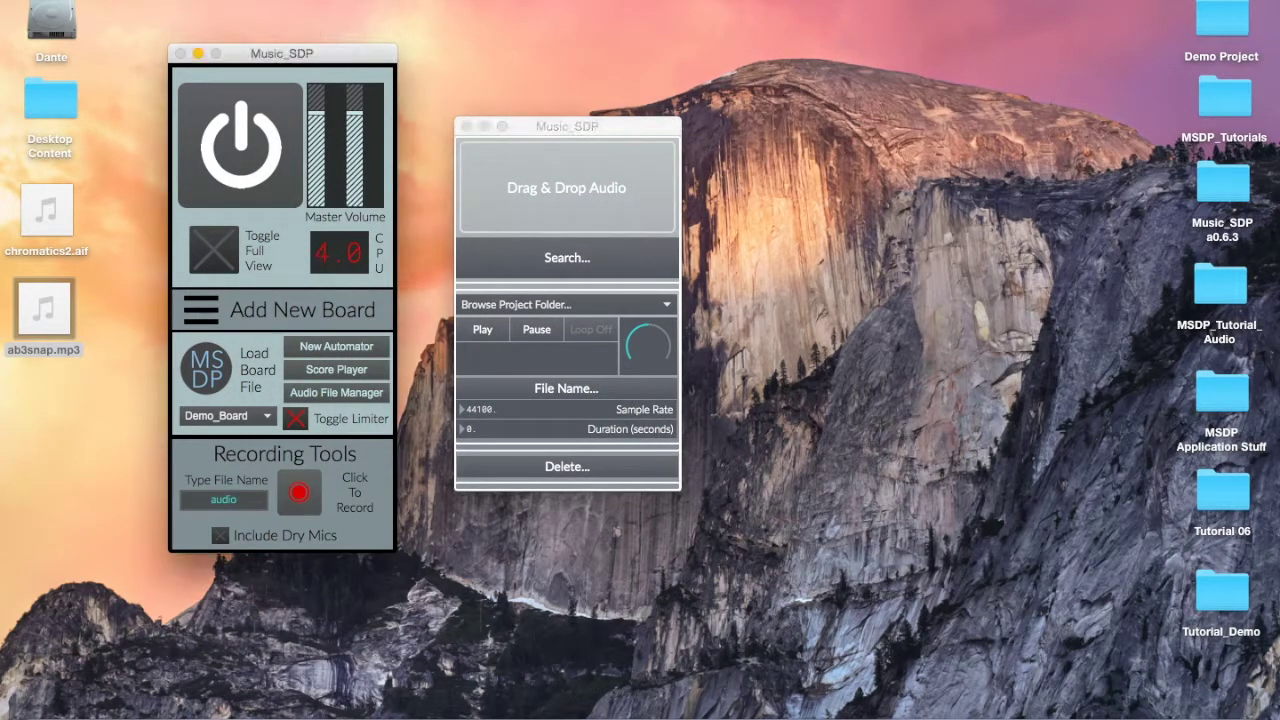
{"action": "left_click", "coordinate": [232, 0]}
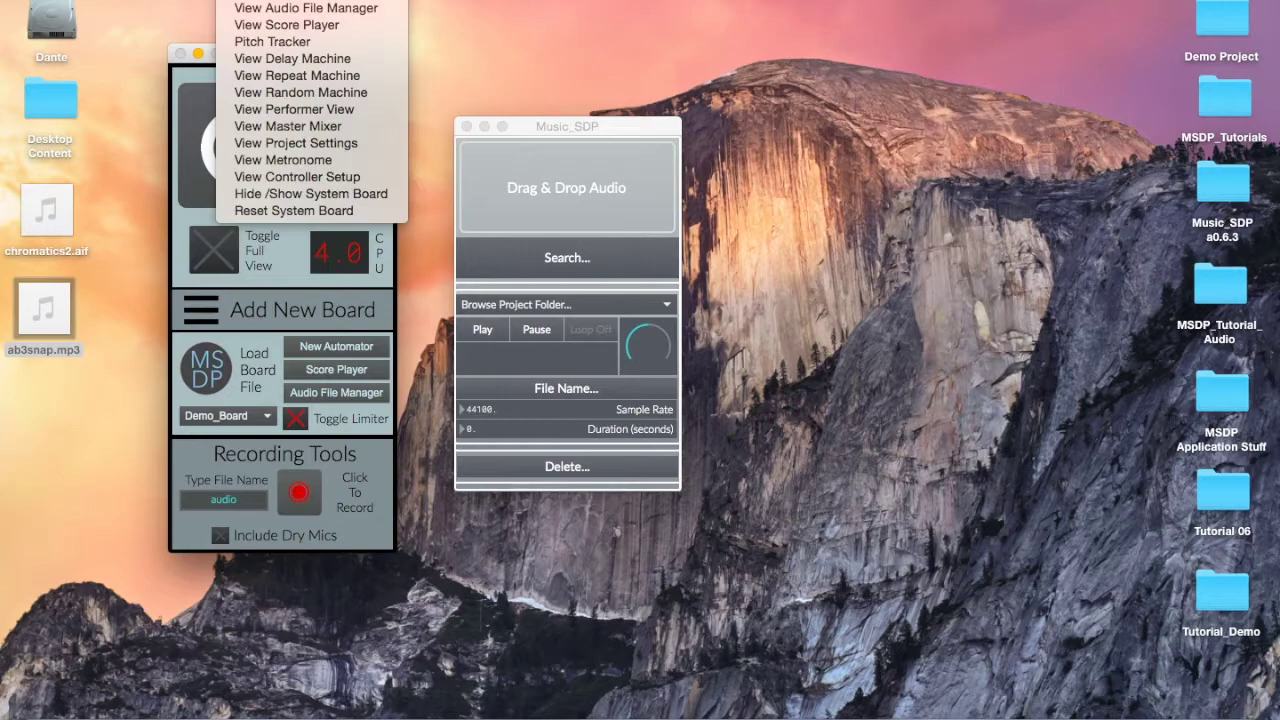
{"action": "left_click", "coordinate": [271, 8]}
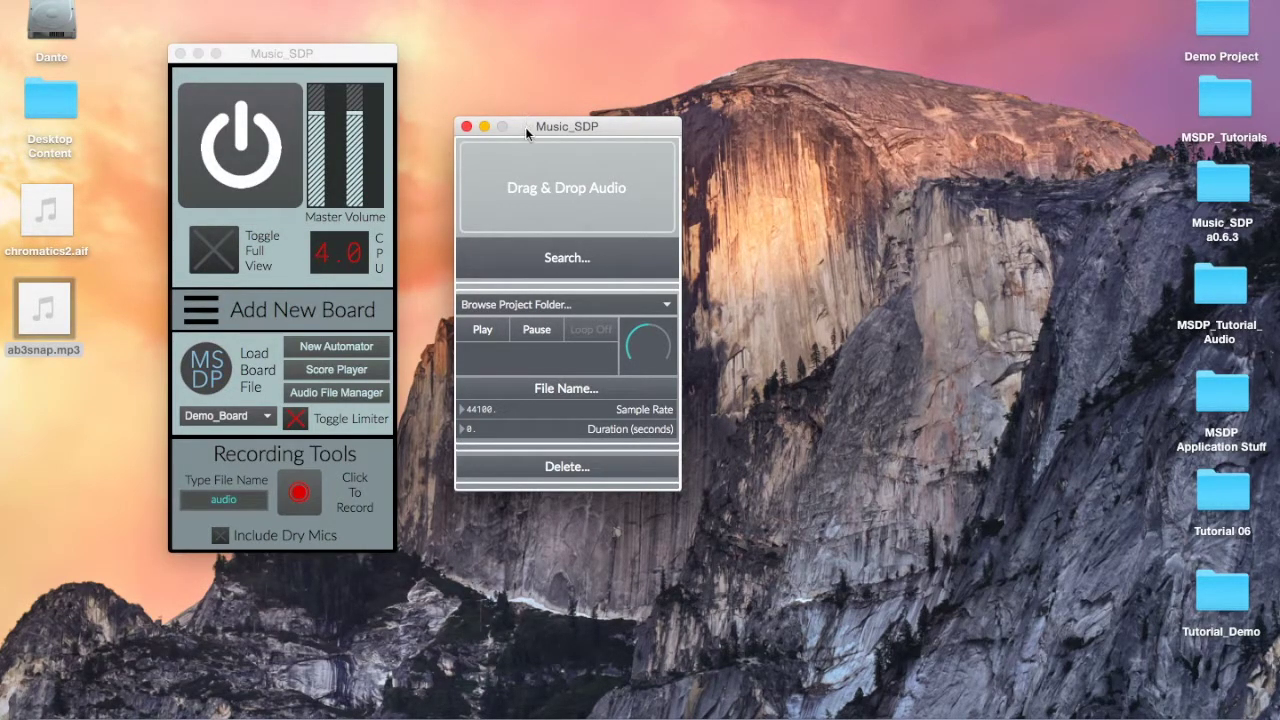
{"action": "left_click_drag", "start_coordinate": [525, 127], "coordinate": [584, 100]}
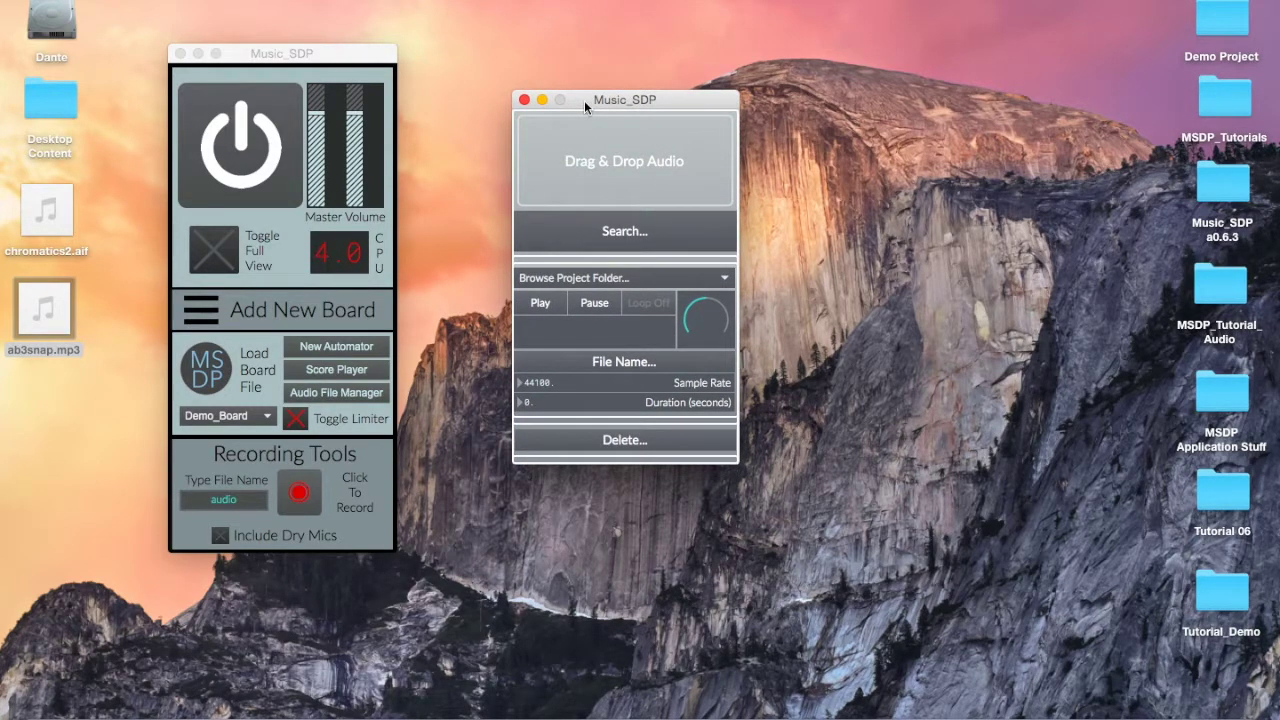
{"action": "left_click_drag", "start_coordinate": [364, 60], "coordinate": [452, 55]}
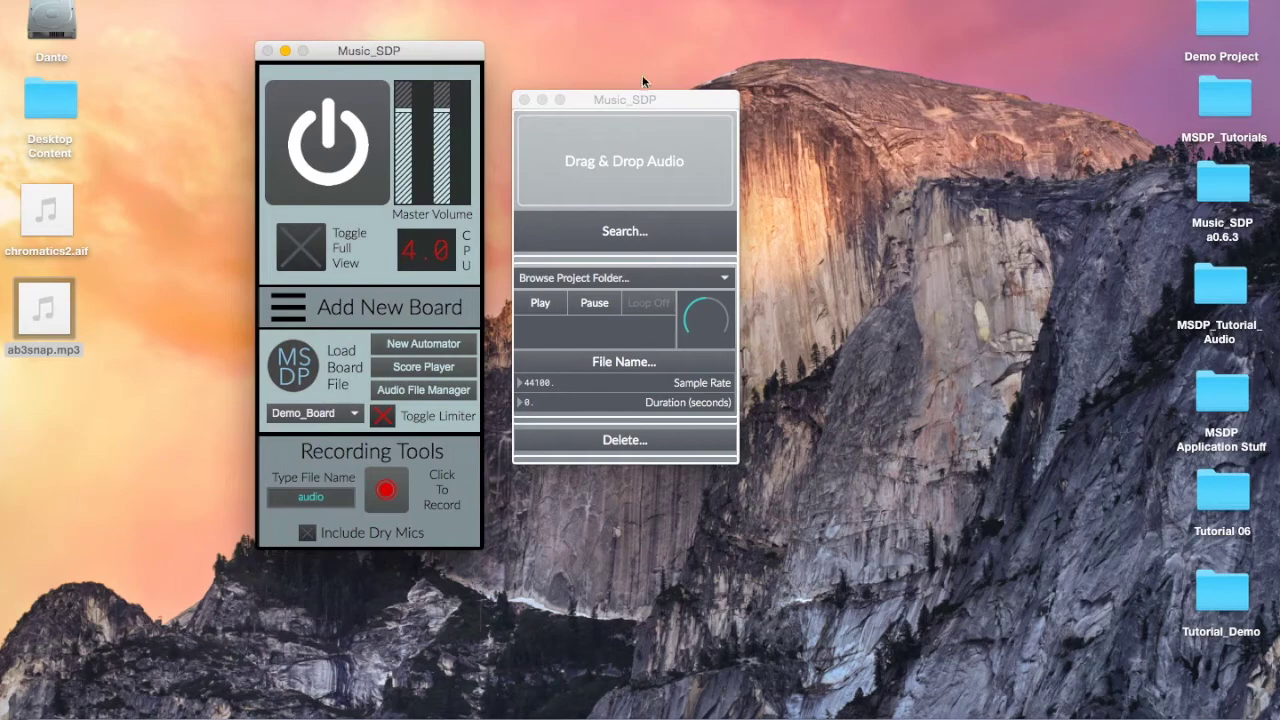
{"action": "left_click", "coordinate": [646, 101]}
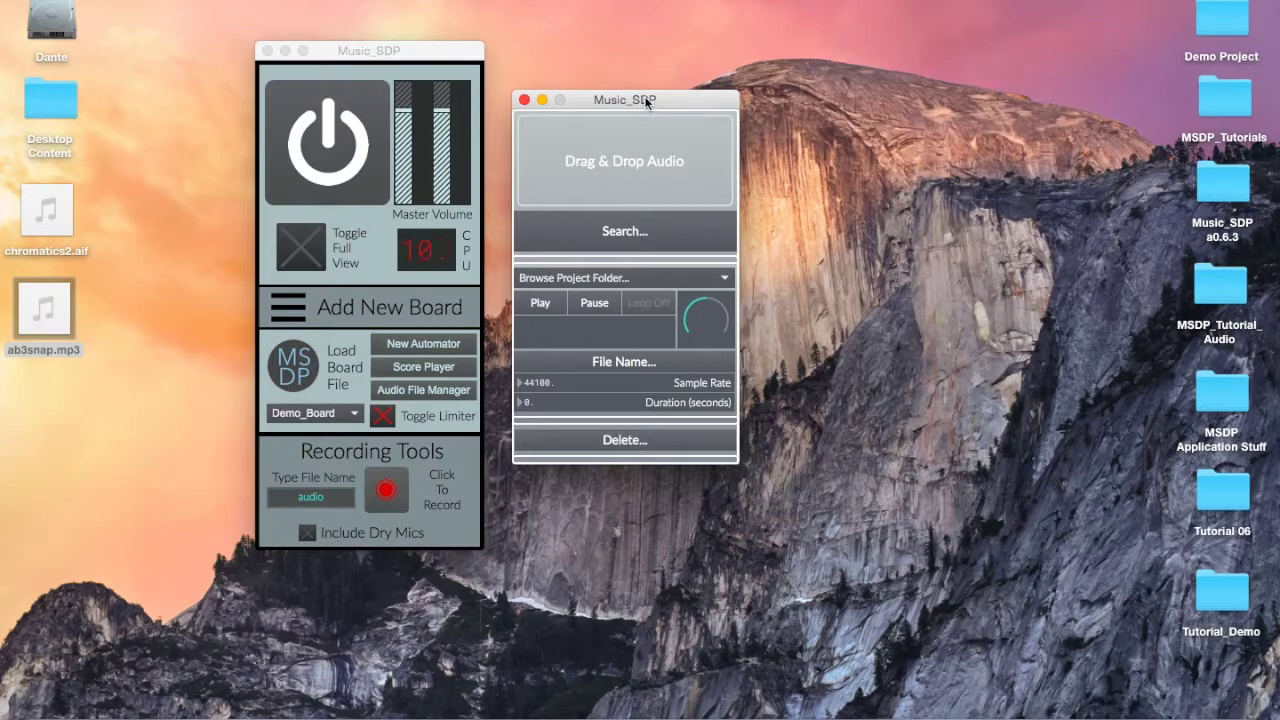
{"action": "left_click_drag", "start_coordinate": [647, 103], "coordinate": [663, 122]}
- Drop chromatics2.aif from the desktop into the manager and load its 16-second waveform
{"action": "left_click_drag", "start_coordinate": [460, 53], "coordinate": [466, 66]}
{"action": "left_click", "coordinate": [643, 119]}
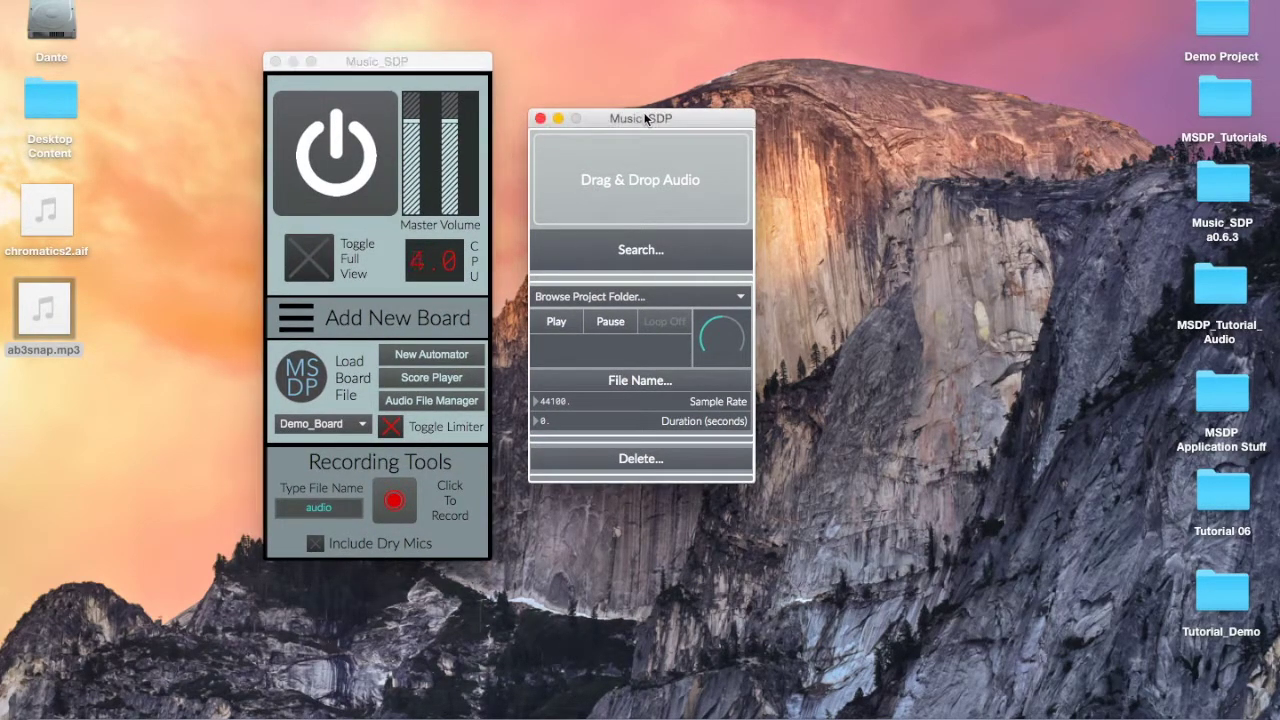
{"action": "left_click", "coordinate": [137, 258]}
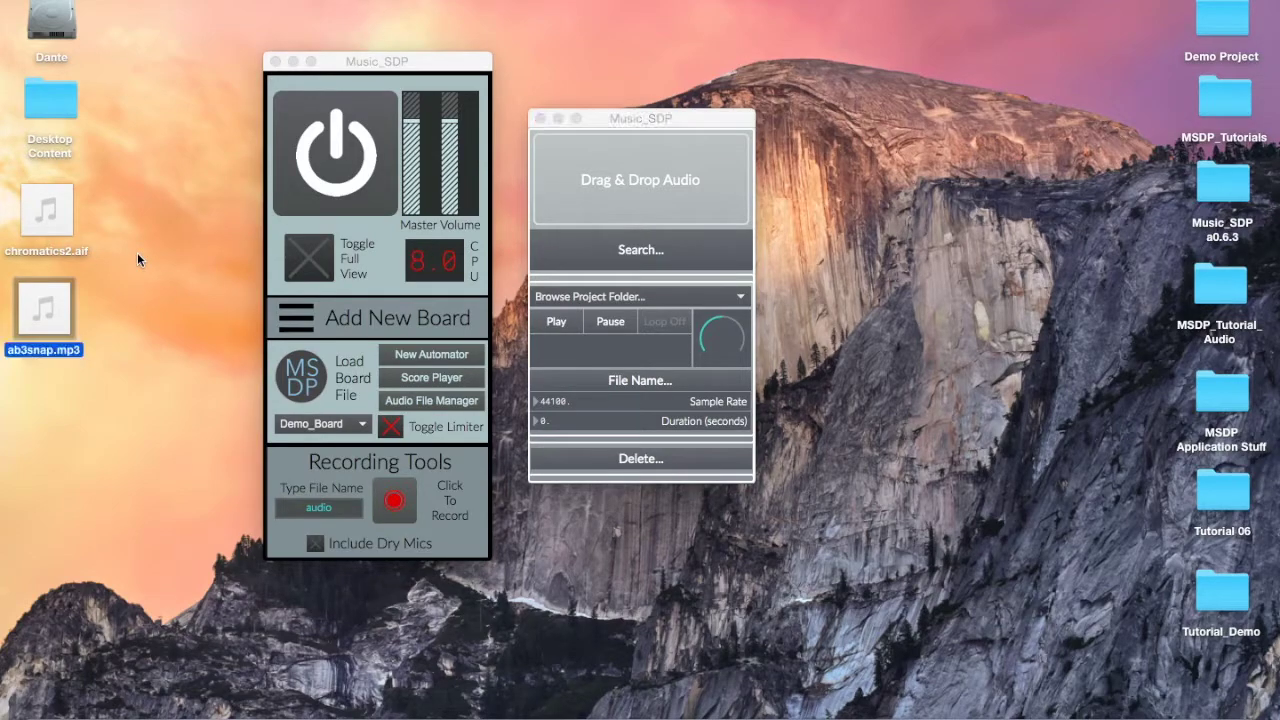
{"action": "left_click", "coordinate": [51, 224]}
{"action": "mouse_move", "coordinate": [53, 240]}
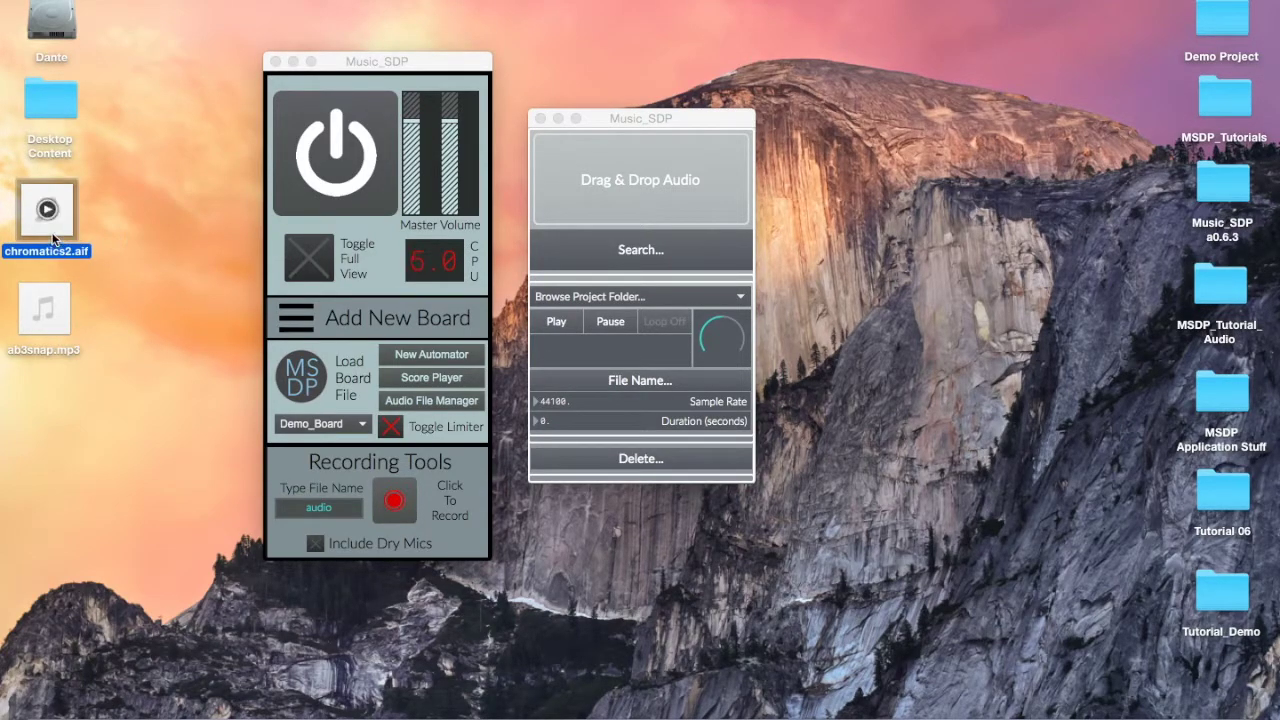
{"action": "left_click_drag", "start_coordinate": [53, 240], "coordinate": [620, 188]}
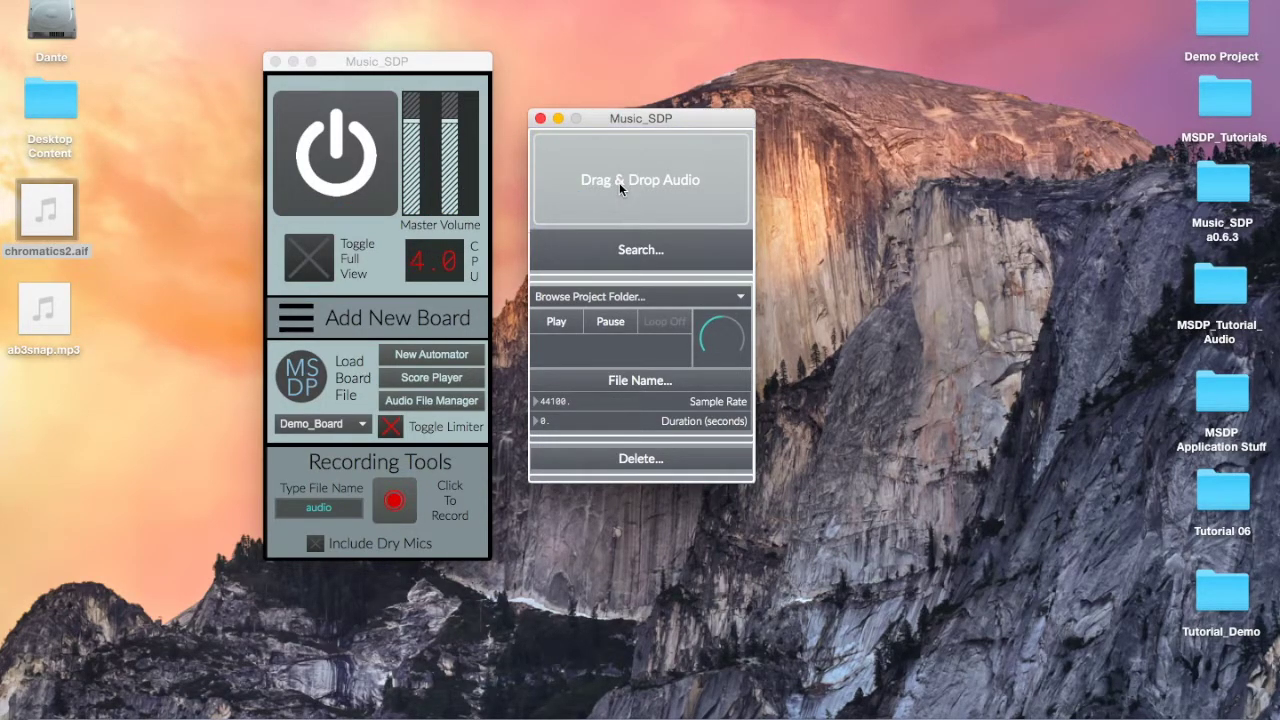
{"action": "left_click", "coordinate": [624, 296]}
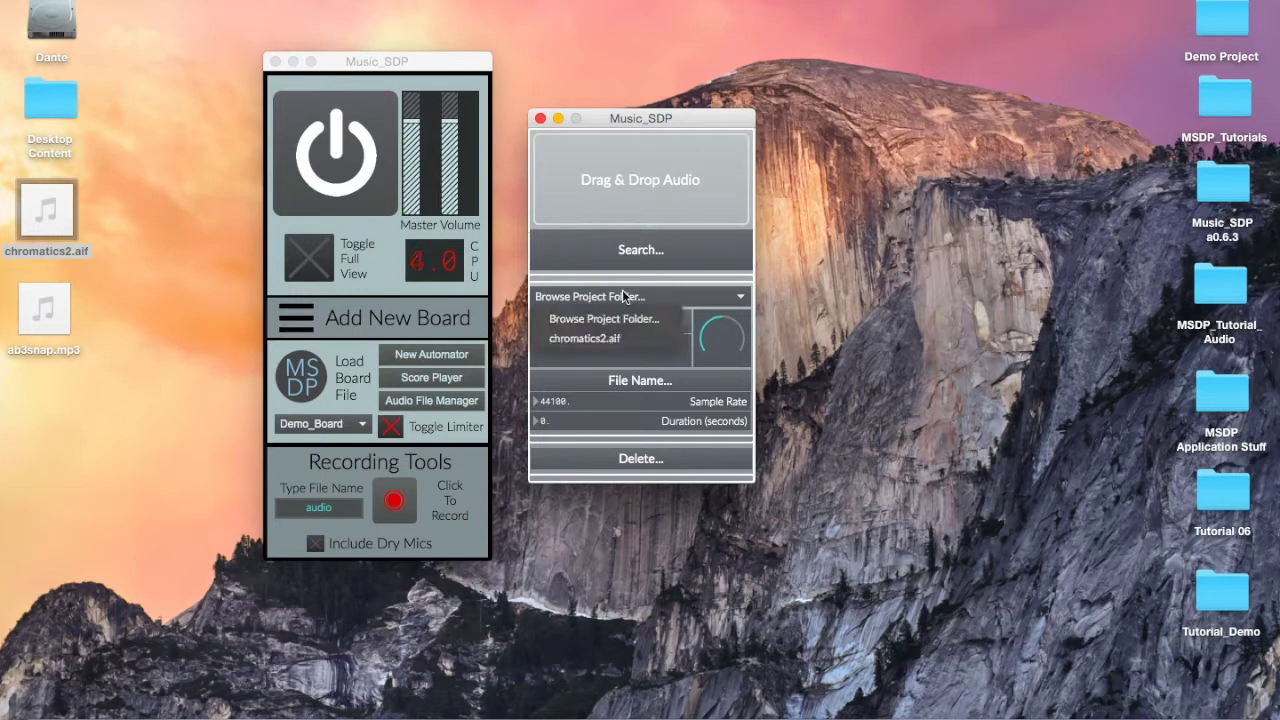
{"action": "left_click", "coordinate": [608, 340]}
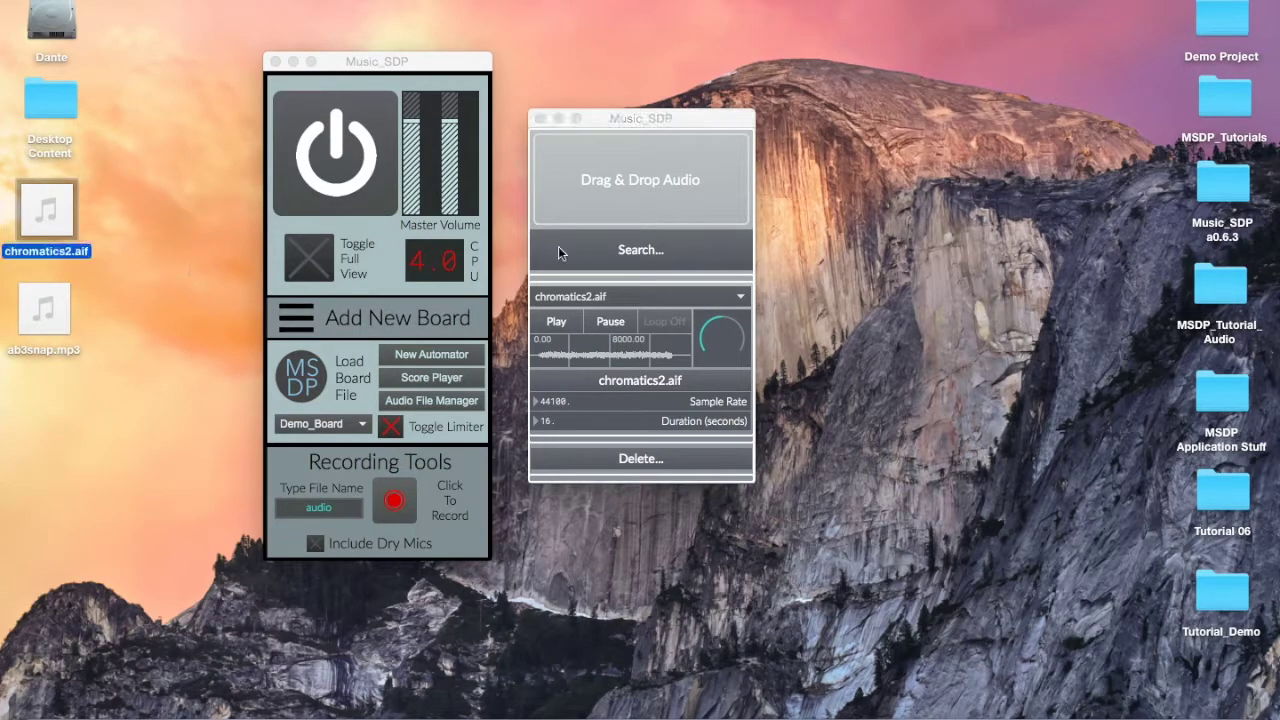
- Import ab3snap.mp3 from the Desktop folder through the Search file browser
{"action": "left_click", "coordinate": [593, 247]}
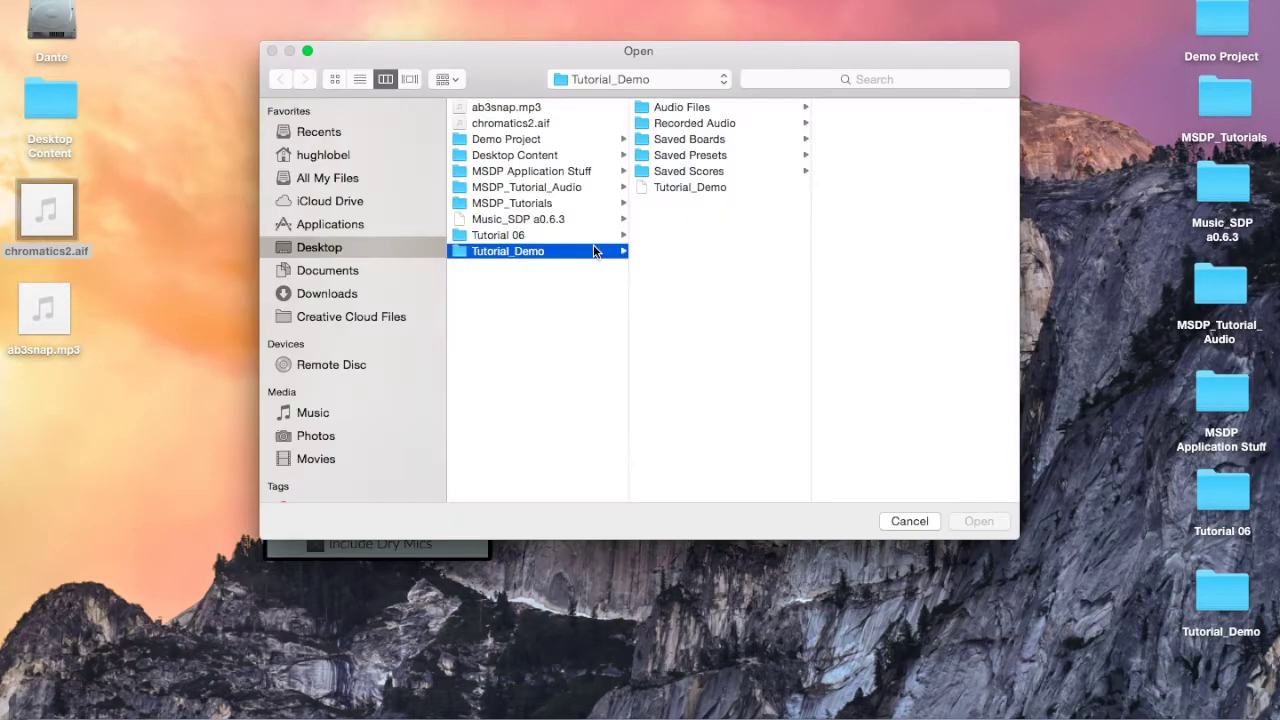
{"action": "left_click", "coordinate": [380, 248]}
{"action": "left_click", "coordinate": [495, 107]}
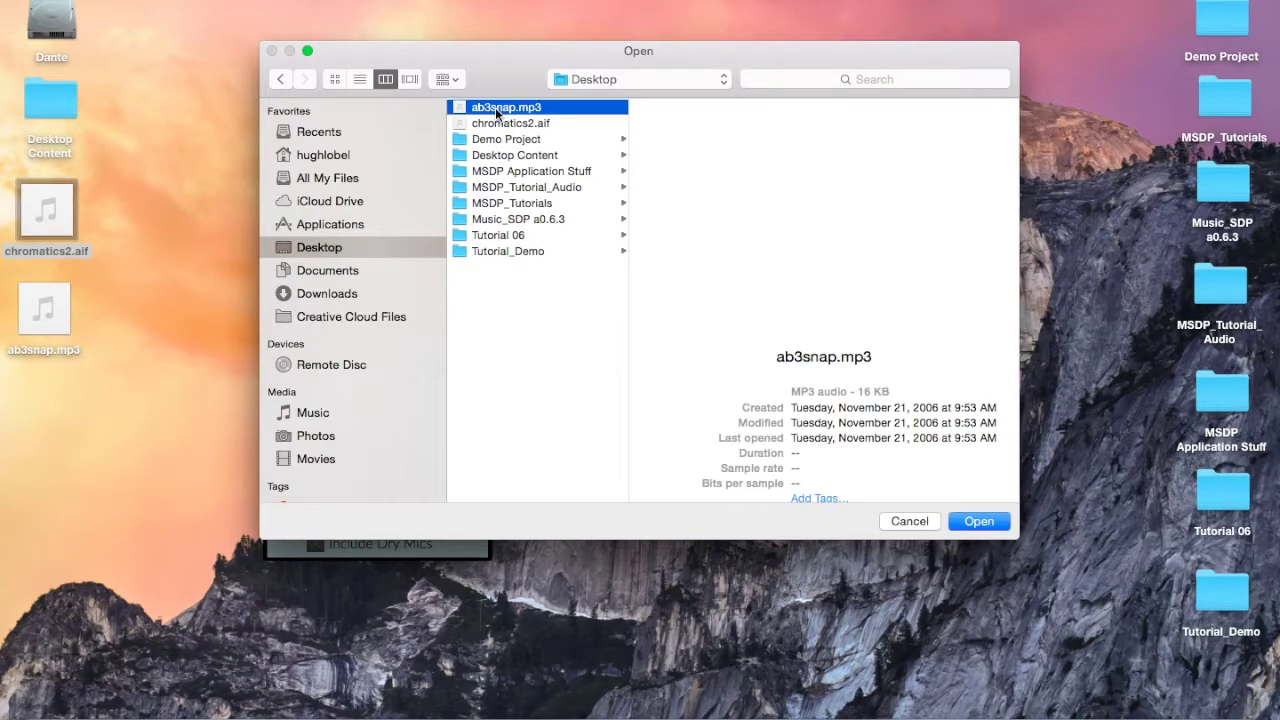
{"action": "left_click", "coordinate": [985, 522]}
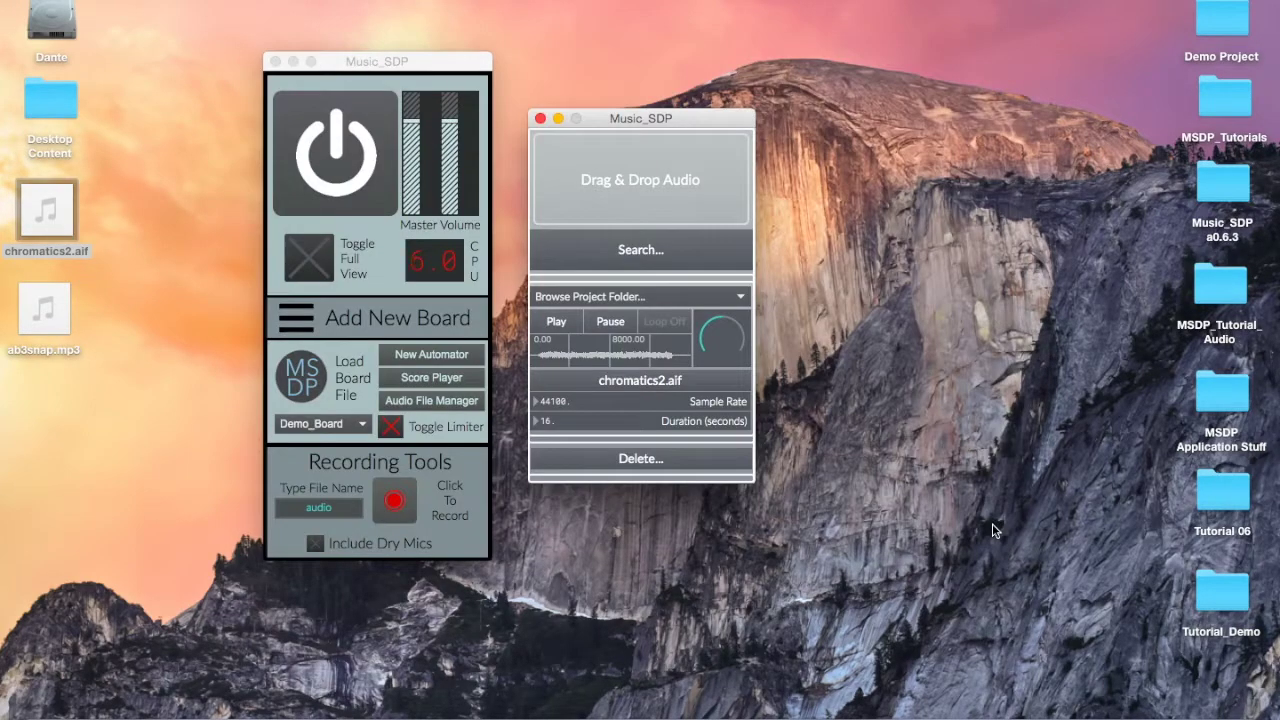
- Switch the player to ab3snap.mp3, then back to chromatics2.aif, and shift the manager window
{"action": "left_click", "coordinate": [688, 301]}
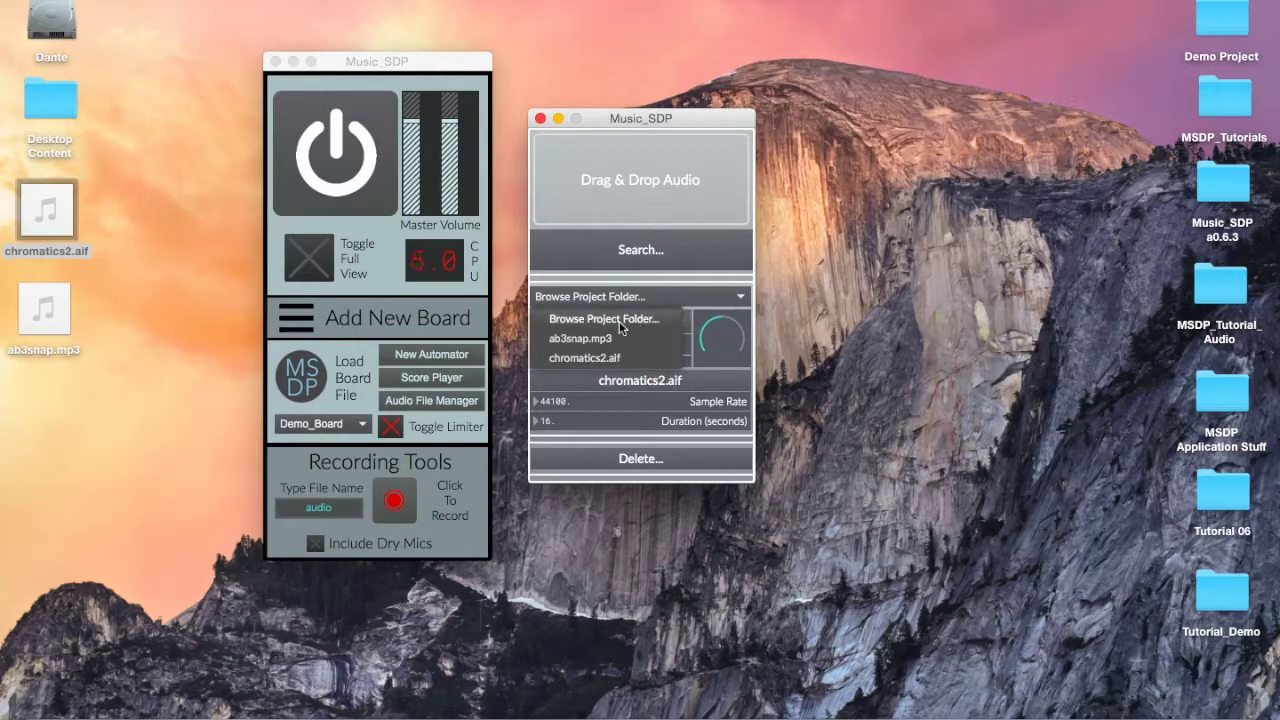
{"action": "left_click", "coordinate": [597, 340]}
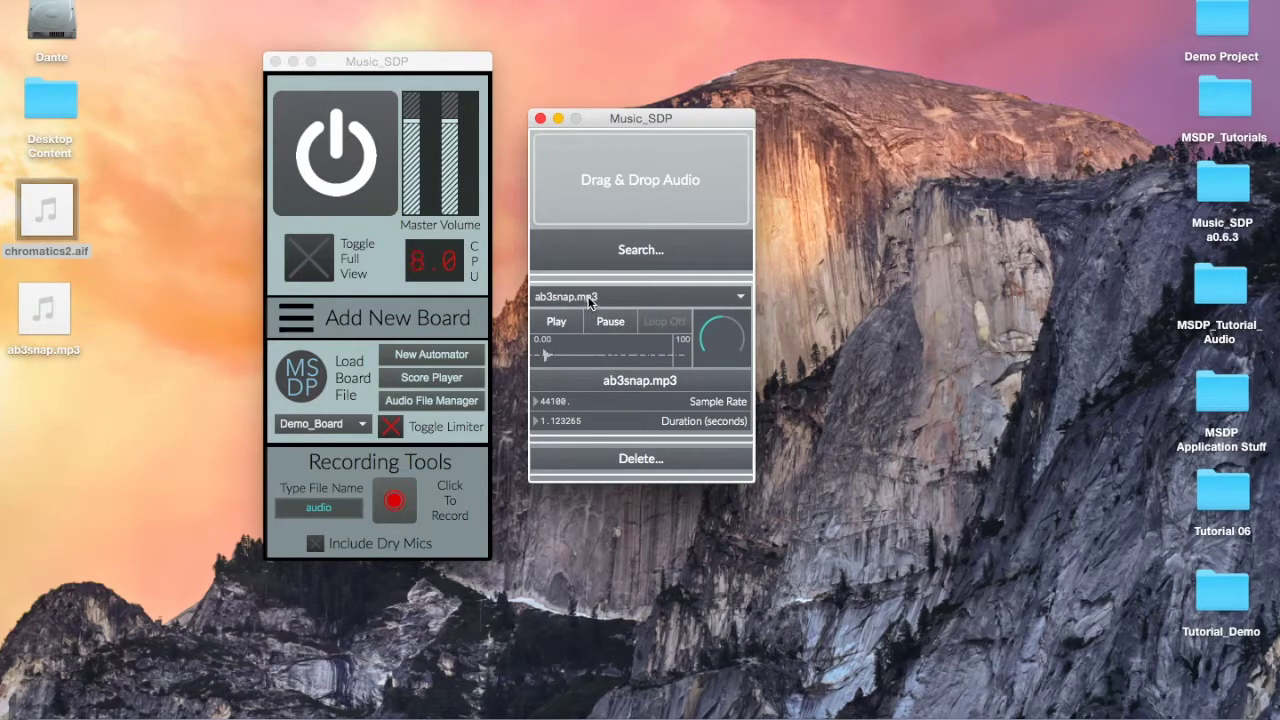
{"action": "left_click", "coordinate": [592, 300]}
{"action": "left_click", "coordinate": [586, 357]}
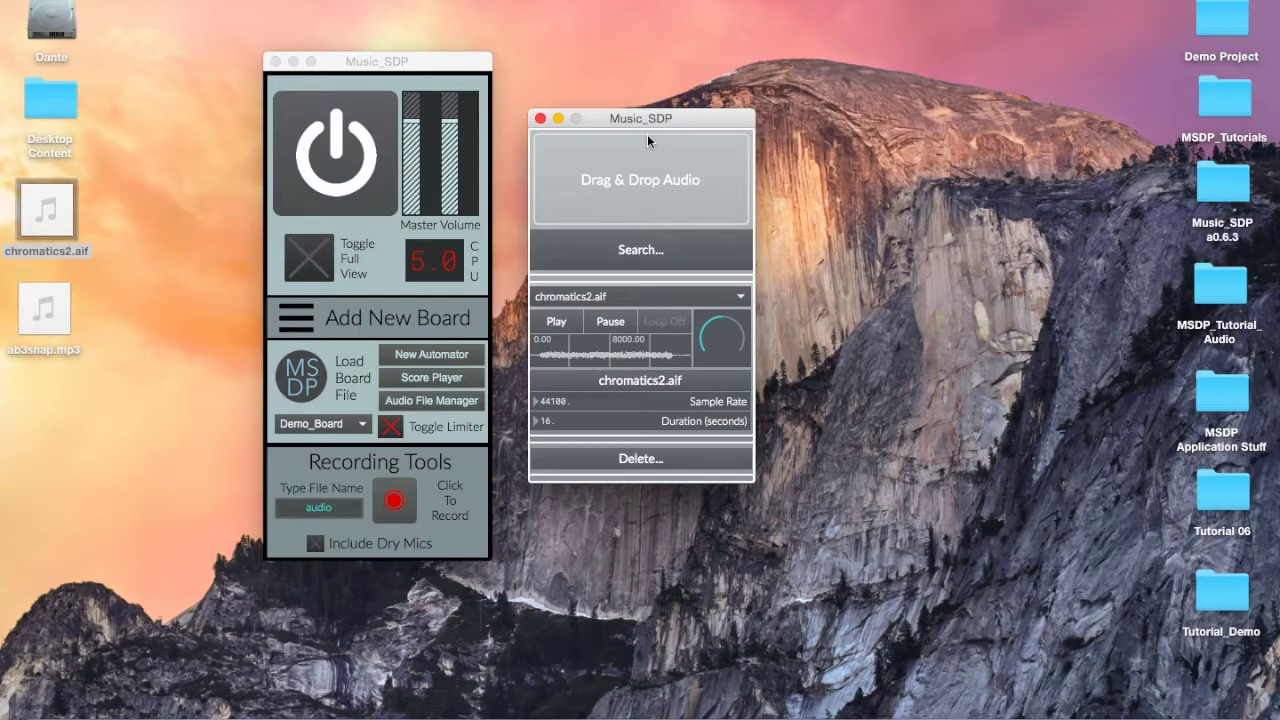
{"action": "left_click_drag", "start_coordinate": [649, 122], "coordinate": [721, 108]}
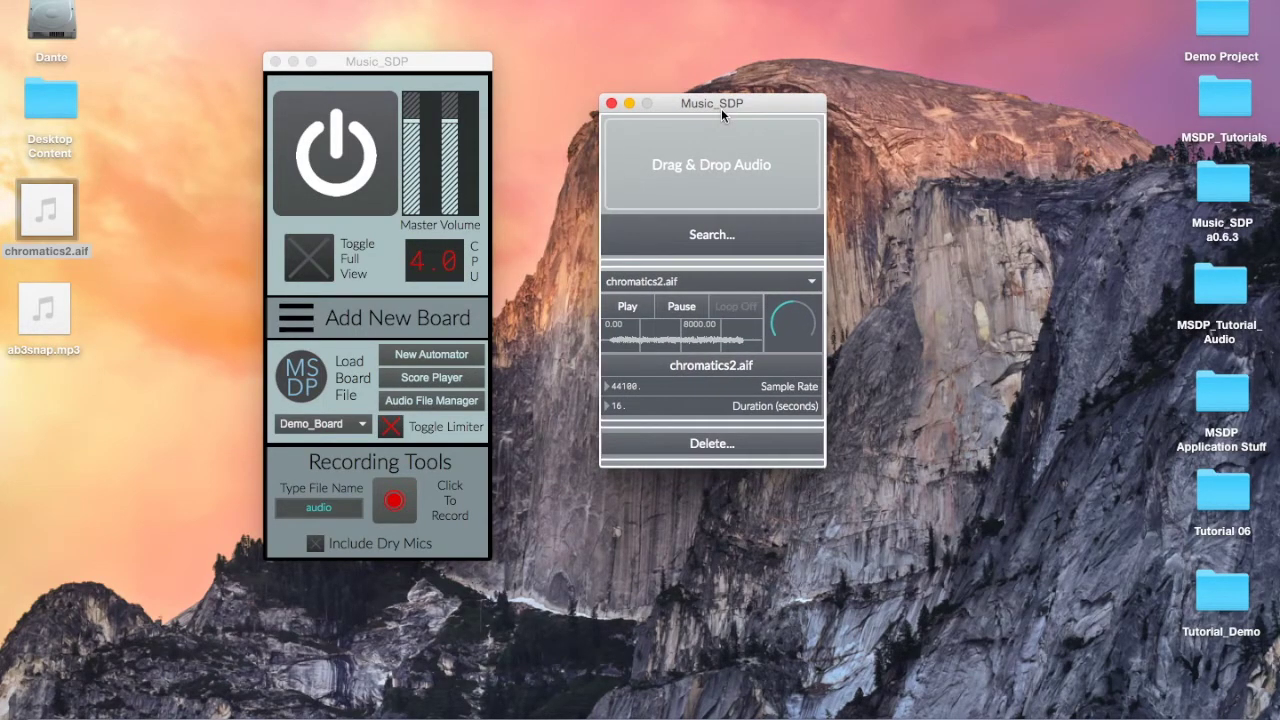
- Load ab3snap.mp3, select its whole waveform and play it
{"action": "left_click", "coordinate": [690, 283]}
{"action": "left_click", "coordinate": [688, 324]}
{"action": "left_click_drag", "start_coordinate": [738, 340], "coordinate": [613, 340]}
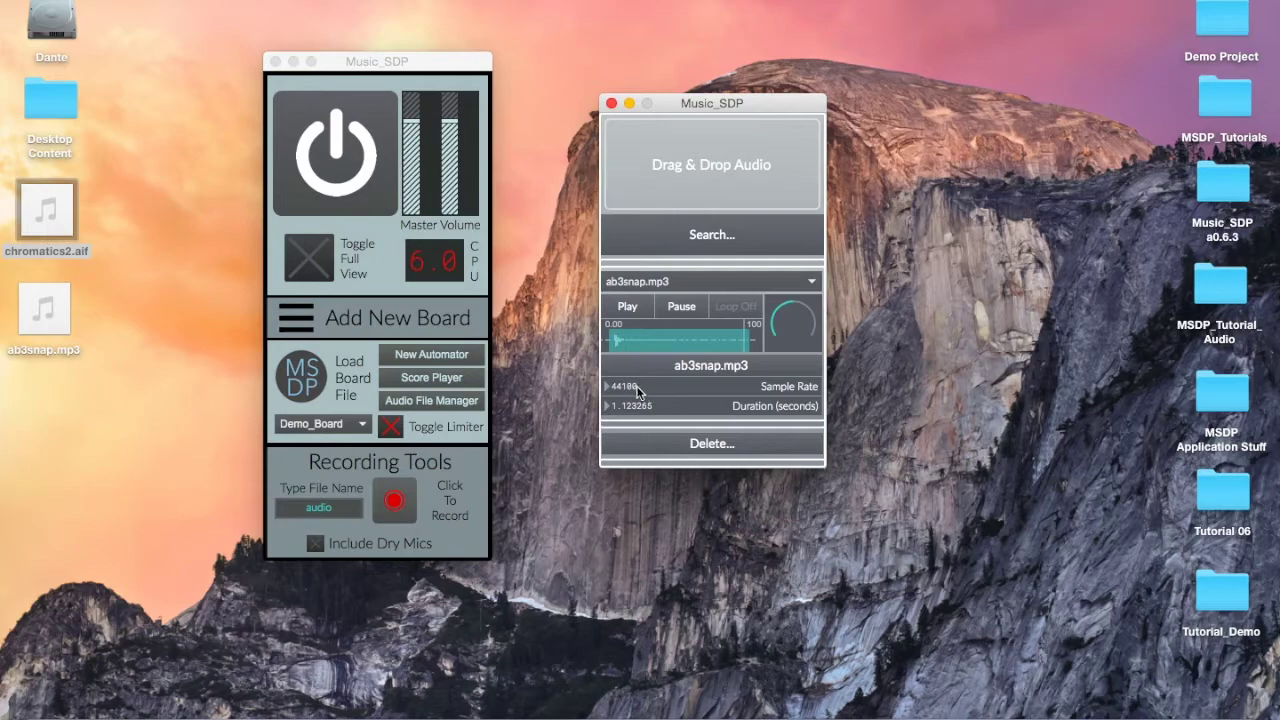
{"action": "left_click", "coordinate": [628, 306]}
{"action": "left_click", "coordinate": [672, 304]}
- Switch to chromatics2.aif, play and stop it several times, then show the Delete options
{"action": "left_click", "coordinate": [688, 283]}
{"action": "left_click", "coordinate": [675, 340]}
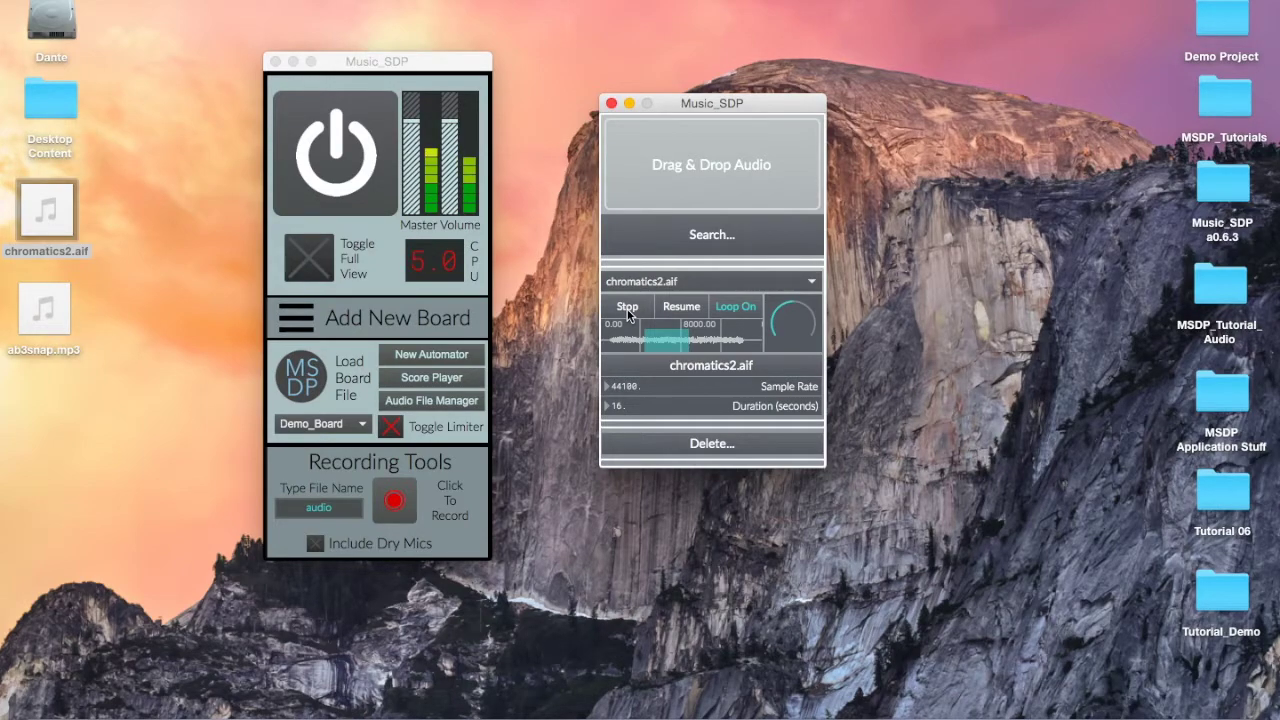
{"action": "left_click", "coordinate": [628, 310]}
{"action": "left_click", "coordinate": [628, 309]}
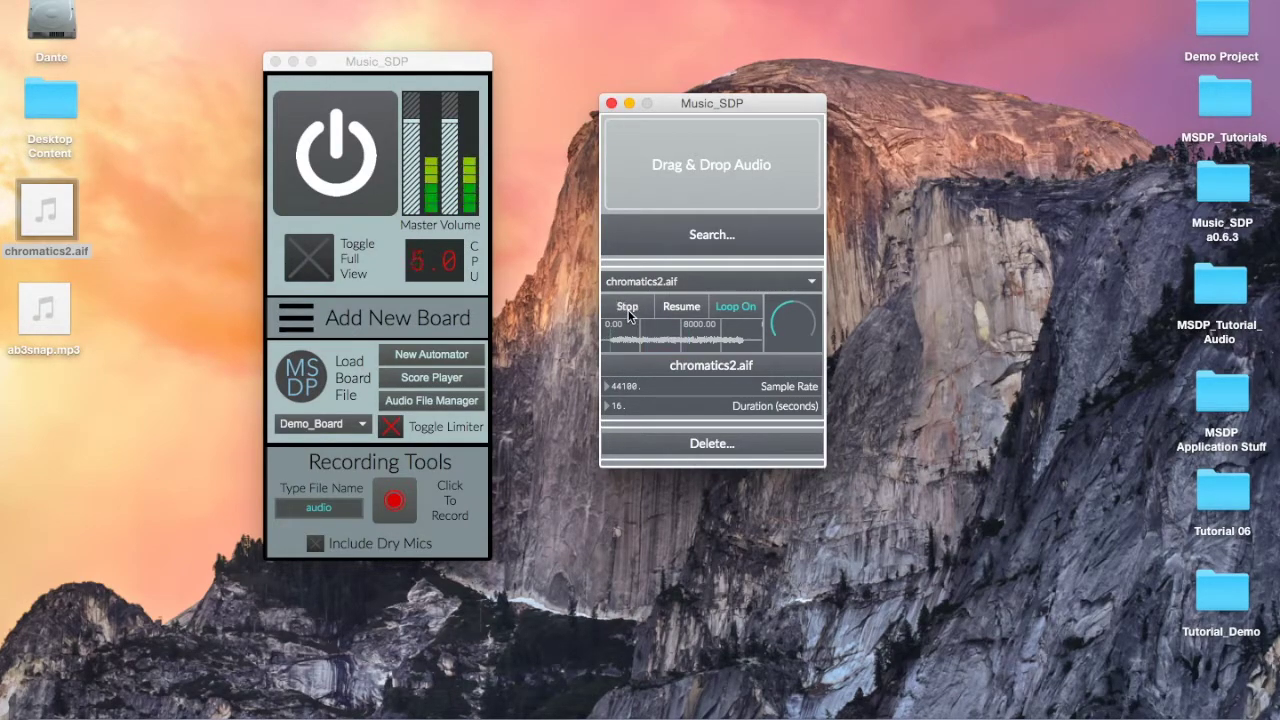
{"action": "left_click", "coordinate": [628, 309]}
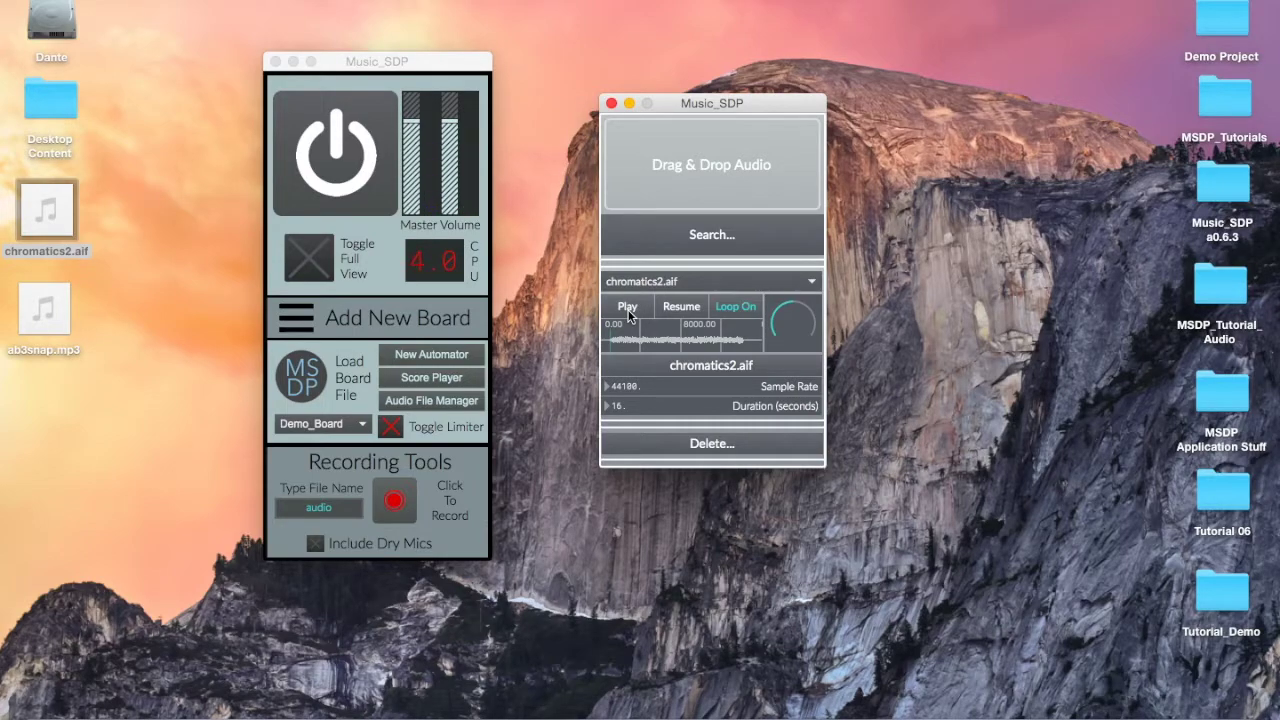
{"action": "left_click", "coordinate": [628, 312]}
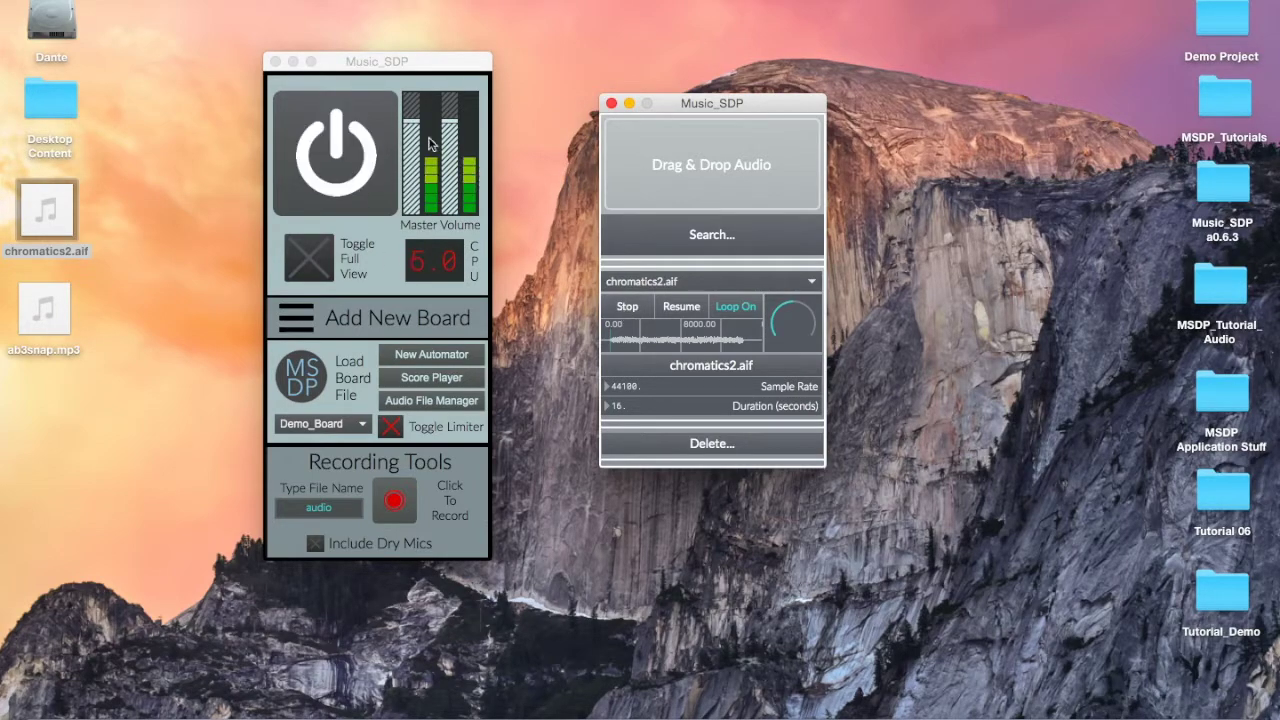
{"action": "left_click", "coordinate": [629, 310]}
{"action": "left_click", "coordinate": [732, 445]}
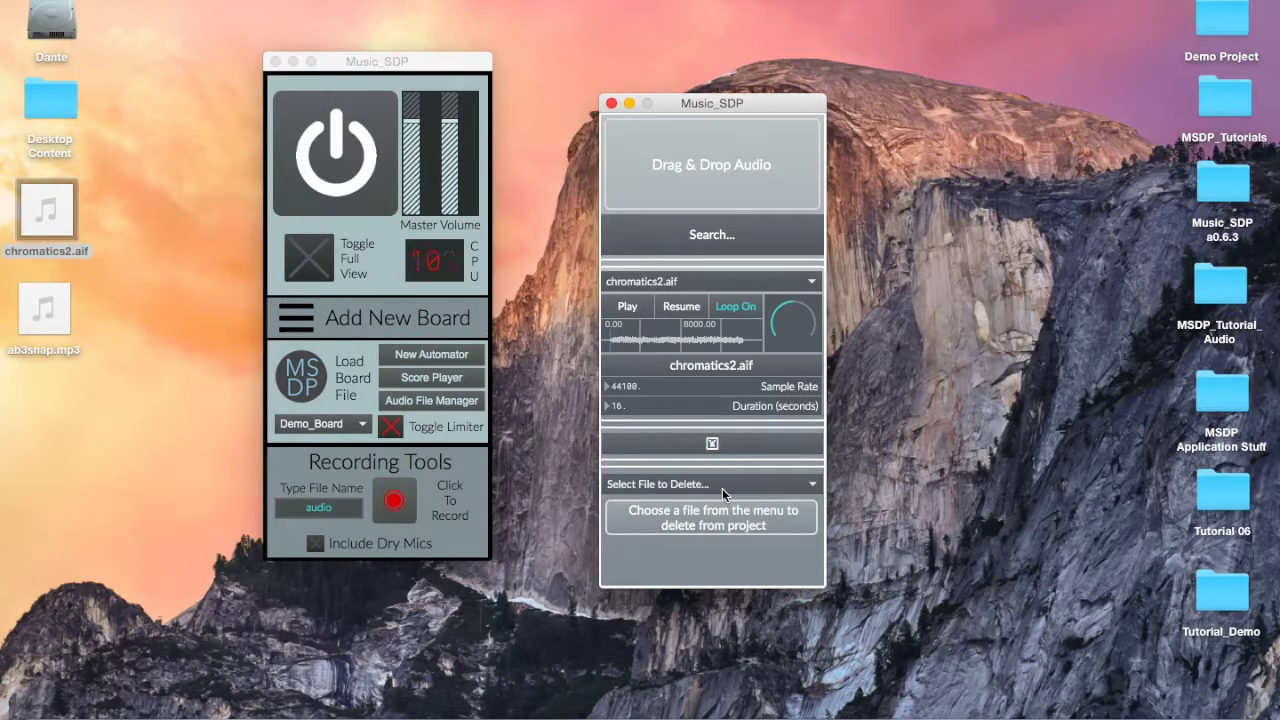
- Choose chromatics2.aif for deletion but cancel, then permanently delete ab3snap.mp3
{"action": "left_click", "coordinate": [722, 488]}
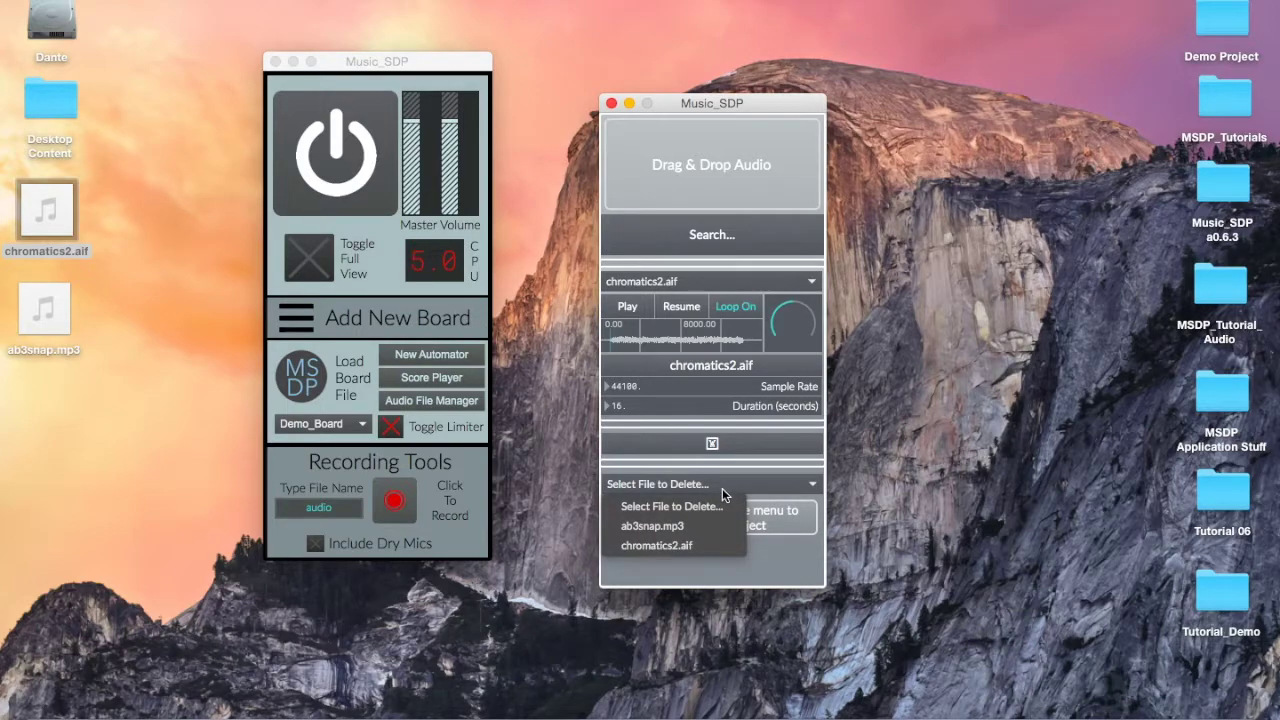
{"action": "left_click", "coordinate": [779, 546]}
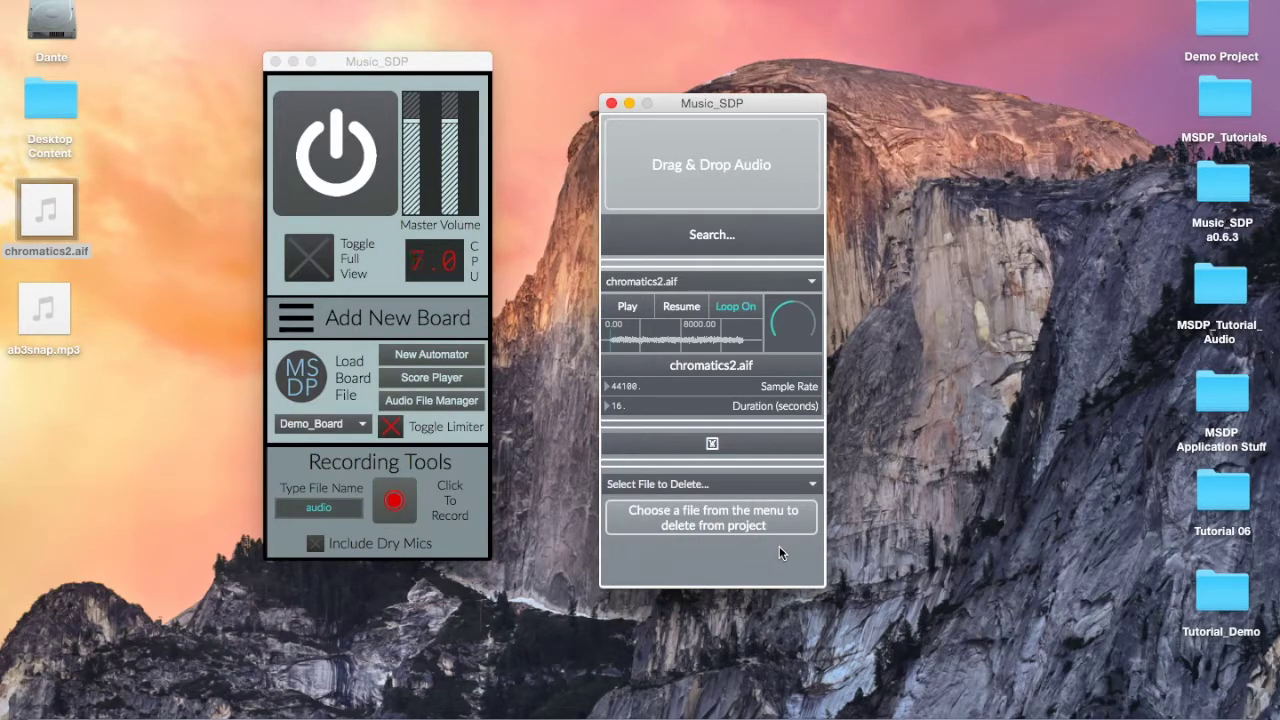
{"action": "left_click", "coordinate": [764, 483]}
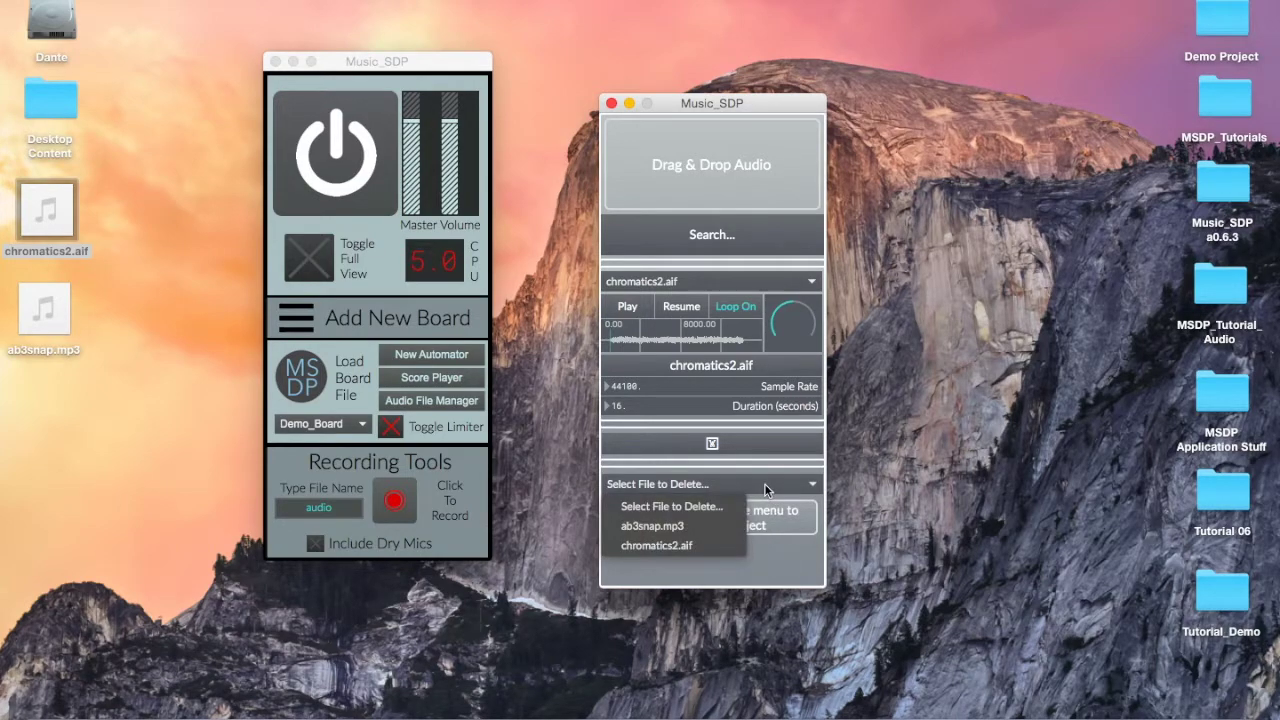
{"action": "left_click", "coordinate": [654, 545]}
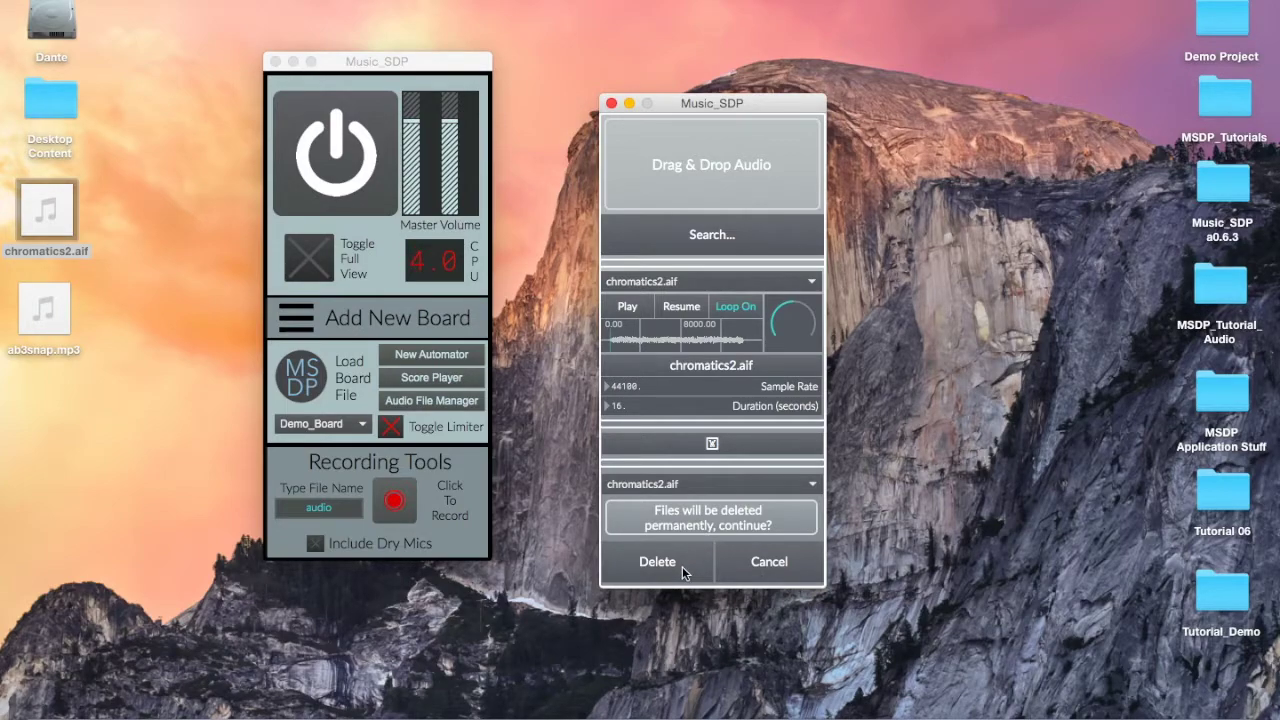
{"action": "left_click", "coordinate": [753, 566]}
{"action": "left_click", "coordinate": [678, 486]}
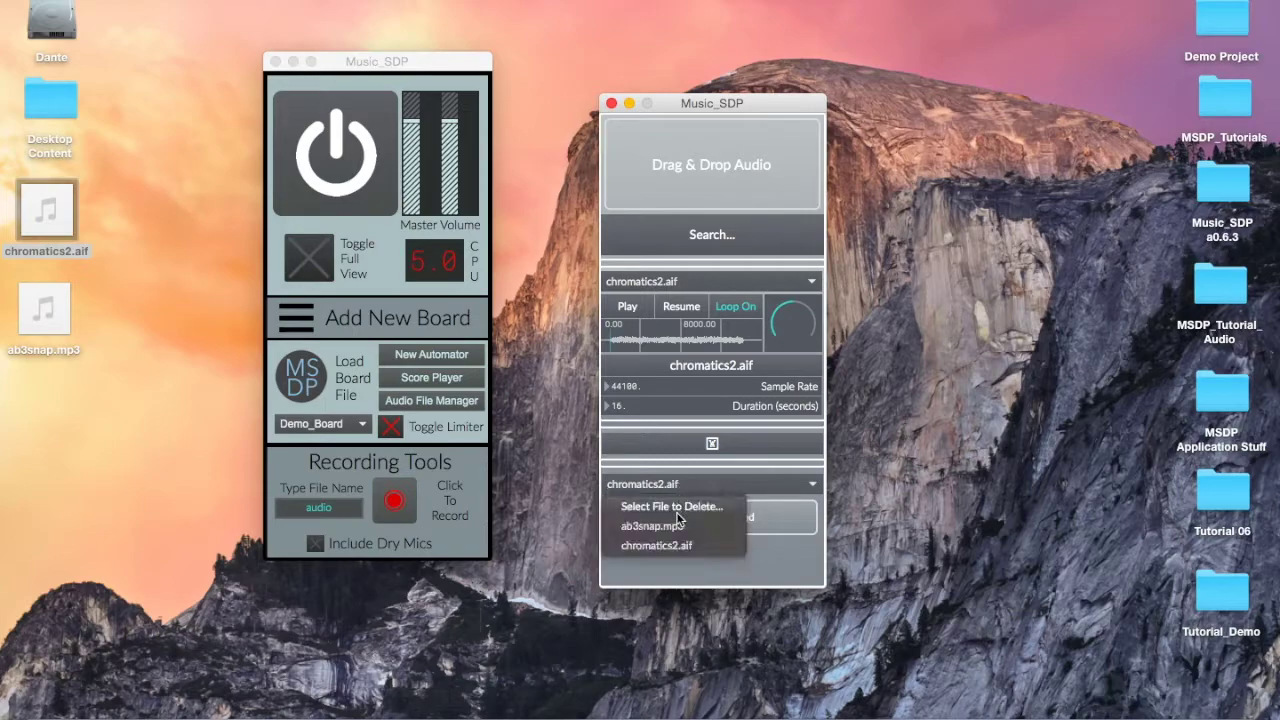
{"action": "left_click", "coordinate": [677, 528]}
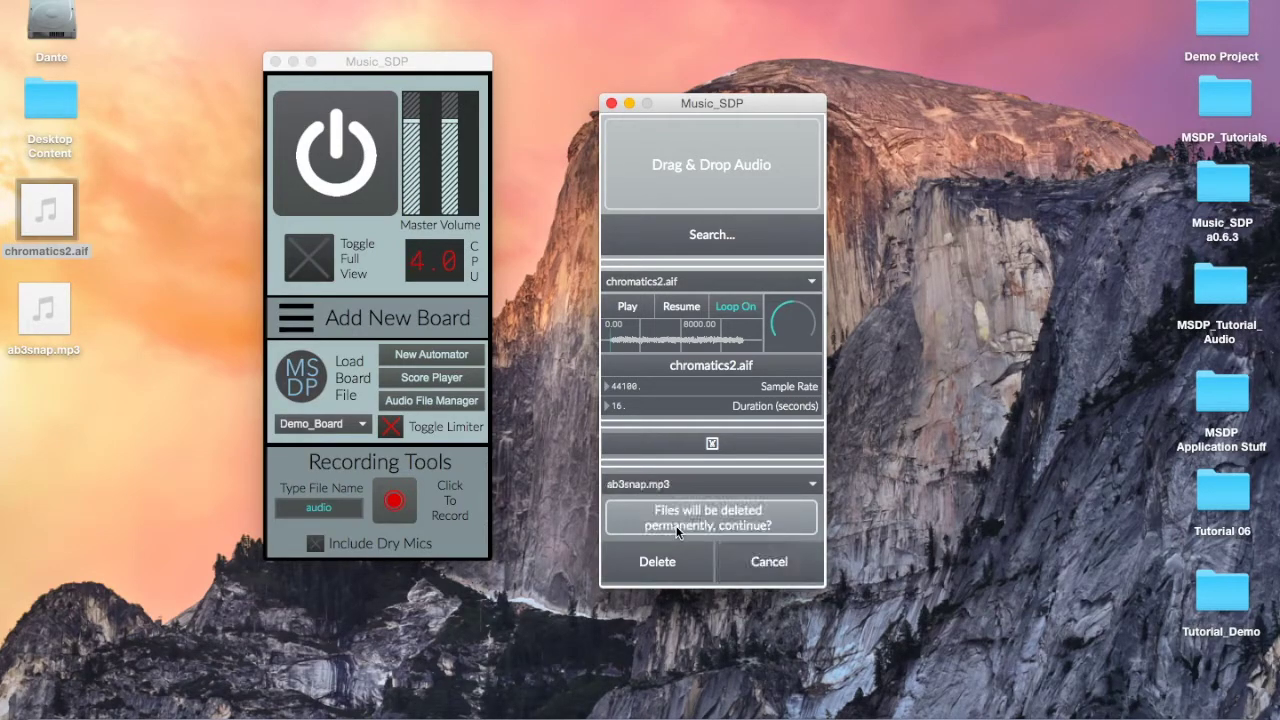
{"action": "left_click", "coordinate": [667, 565]}
- Drag ab3snap.mp3 back into the project, close the file manager and add a new pedal board
{"action": "left_click_drag", "start_coordinate": [41, 315], "coordinate": [723, 152]}
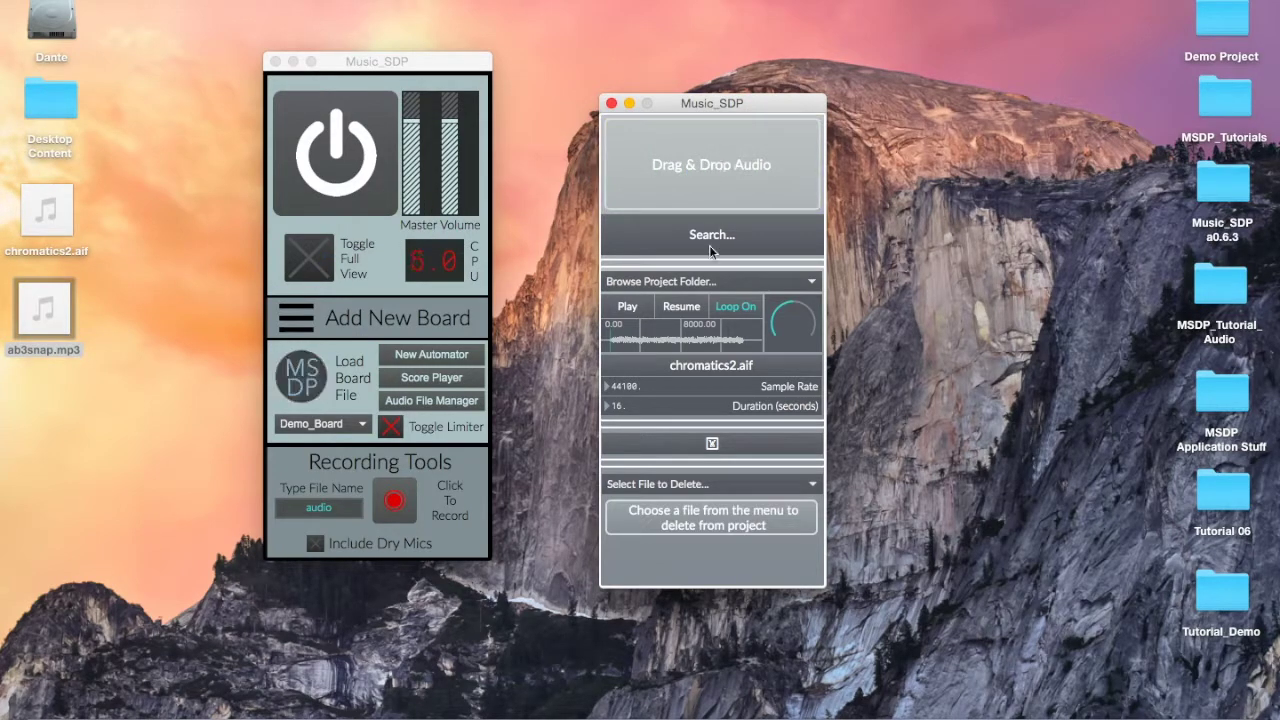
{"action": "left_click", "coordinate": [695, 445]}
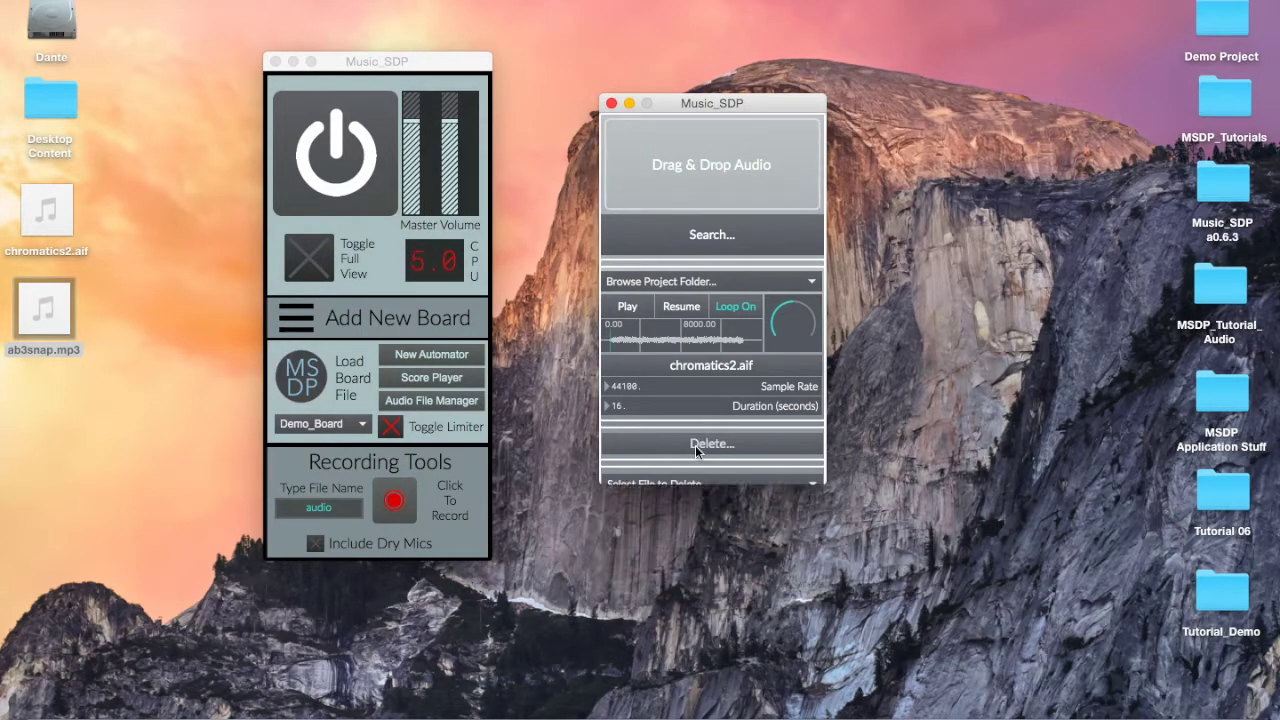
{"action": "left_click", "coordinate": [610, 105]}
{"action": "left_click_drag", "start_coordinate": [436, 59], "coordinate": [379, 57]}
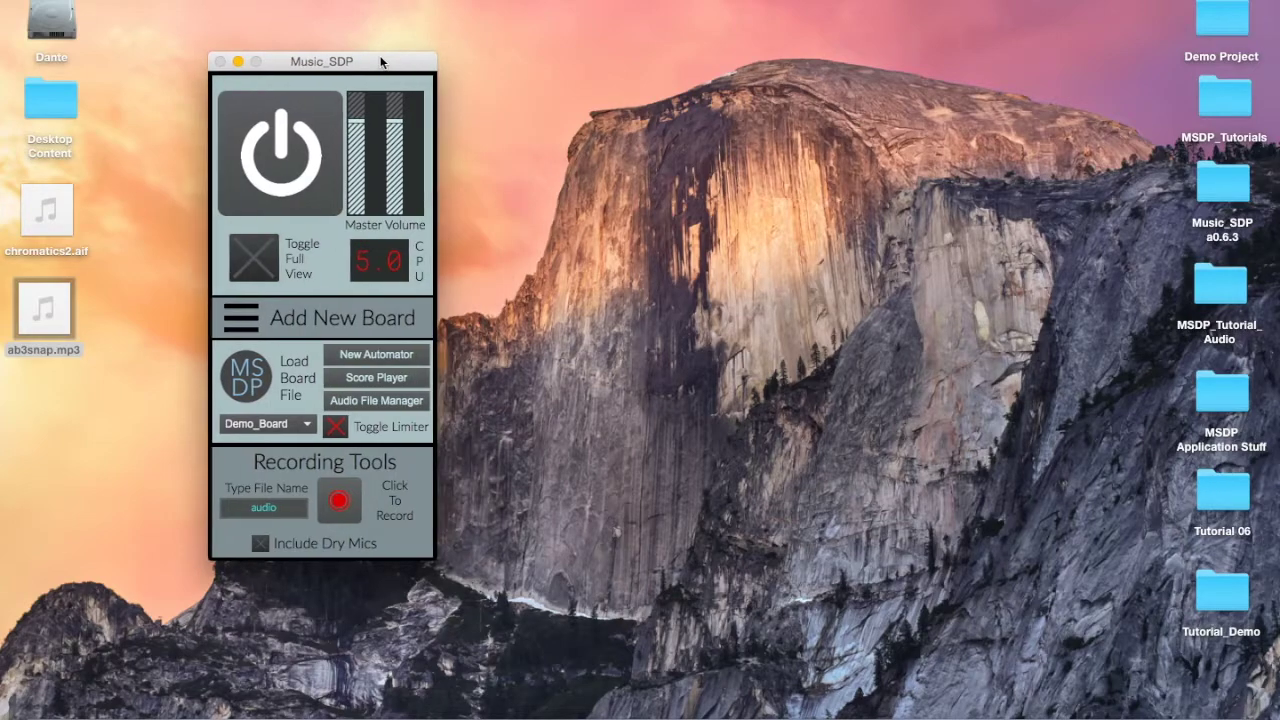
{"action": "left_click", "coordinate": [339, 326]}
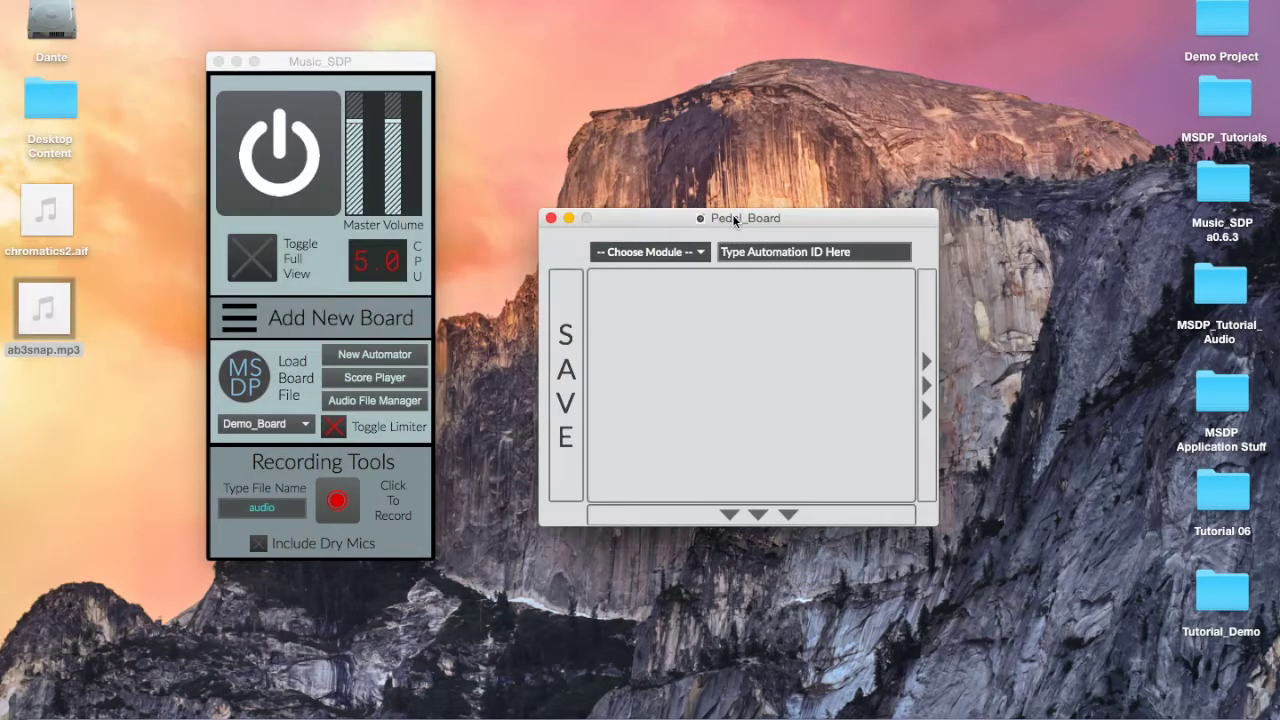
- Reposition the Pedal_Board window and load the EZ FilePlay module from the module list
{"action": "left_click_drag", "start_coordinate": [696, 196], "coordinate": [679, 182]}
{"action": "left_click", "coordinate": [594, 222]}
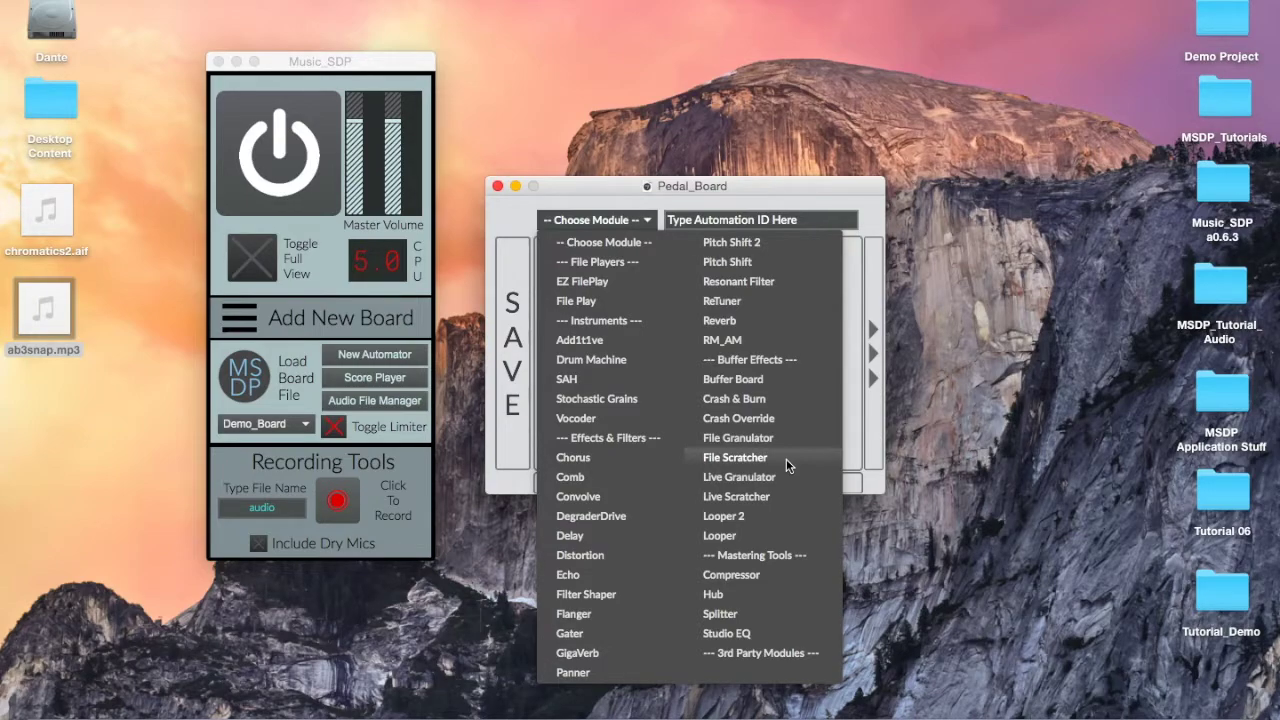
{"action": "left_click", "coordinate": [622, 286]}
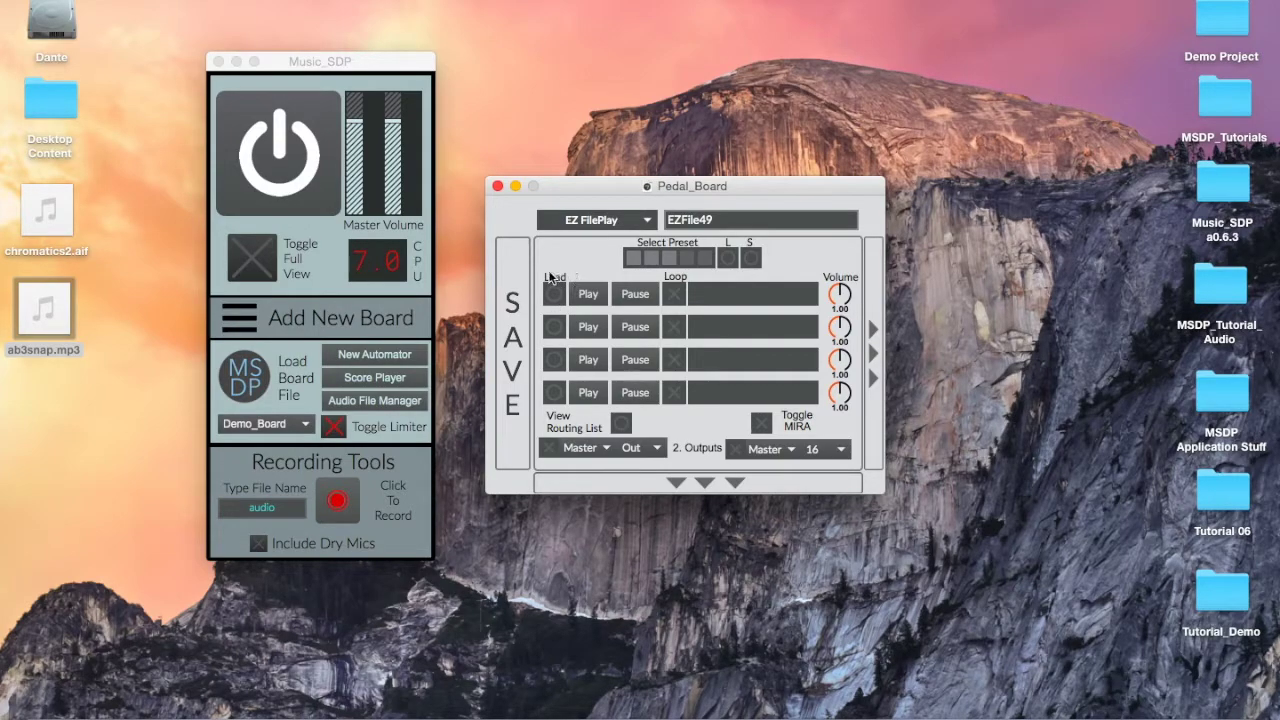
- Load chromatics2.aif into the EZ FilePlay module's first slot via the audio loader
{"action": "left_click", "coordinate": [555, 296]}
{"action": "left_click_drag", "start_coordinate": [439, 99], "coordinate": [636, 75]}
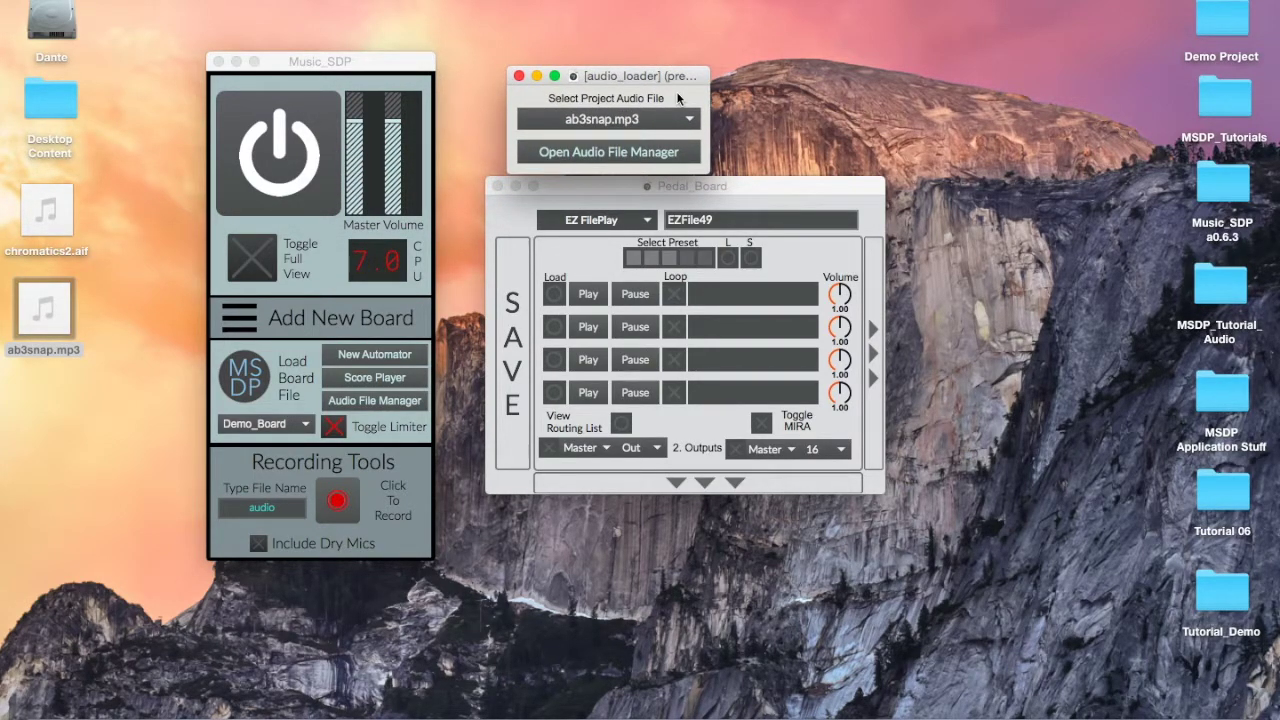
{"action": "left_click", "coordinate": [668, 123]}
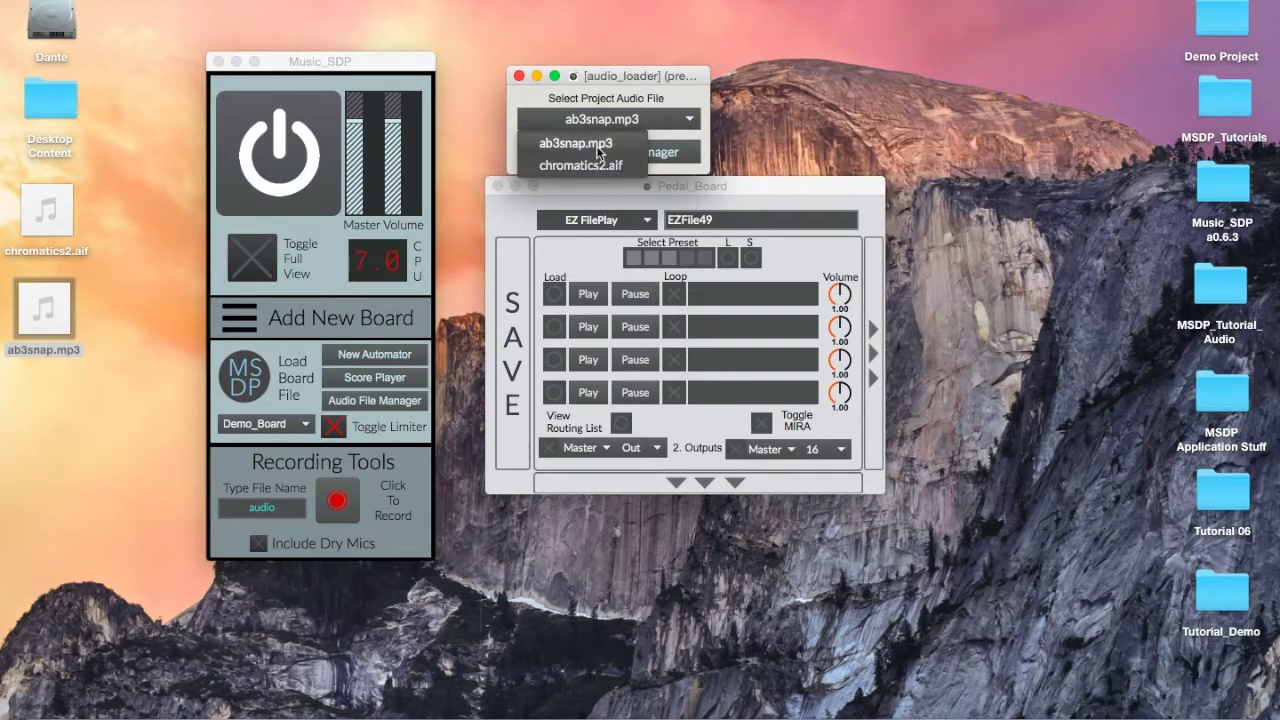
{"action": "left_click", "coordinate": [680, 99]}
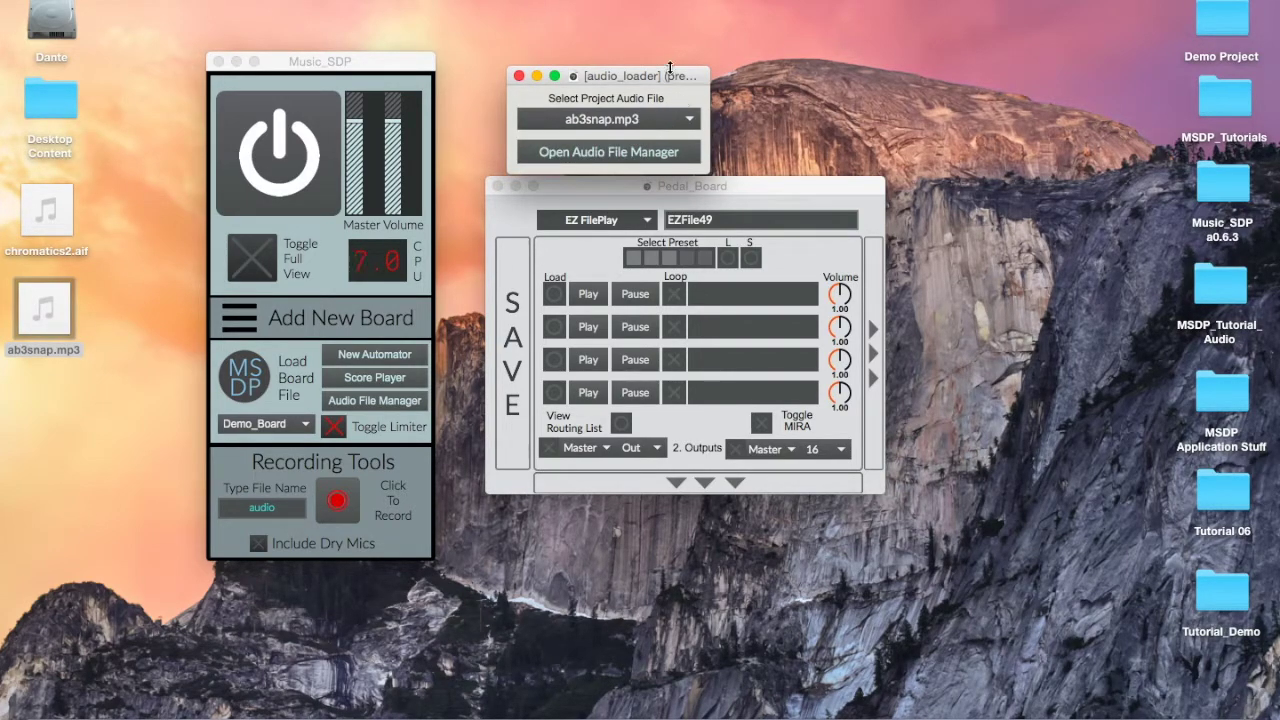
{"action": "left_click_drag", "start_coordinate": [664, 73], "coordinate": [670, 66]}
{"action": "left_click", "coordinate": [650, 107]}
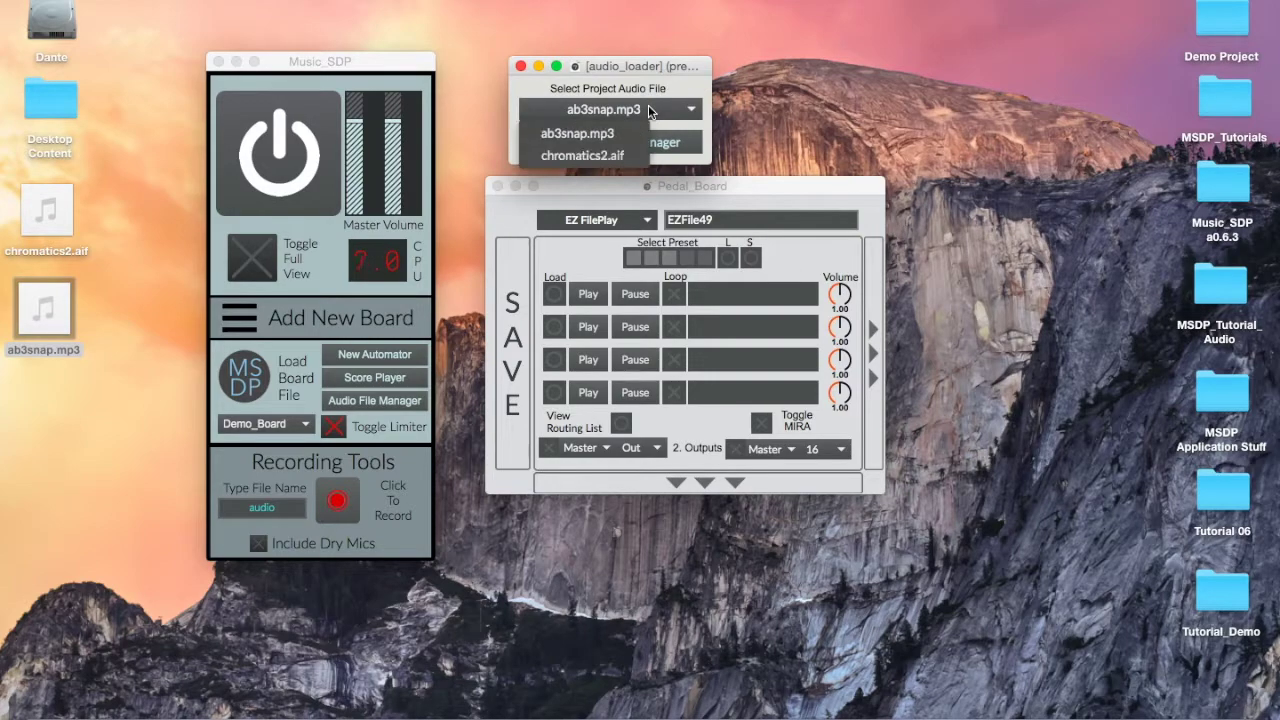
{"action": "left_click", "coordinate": [601, 151]}
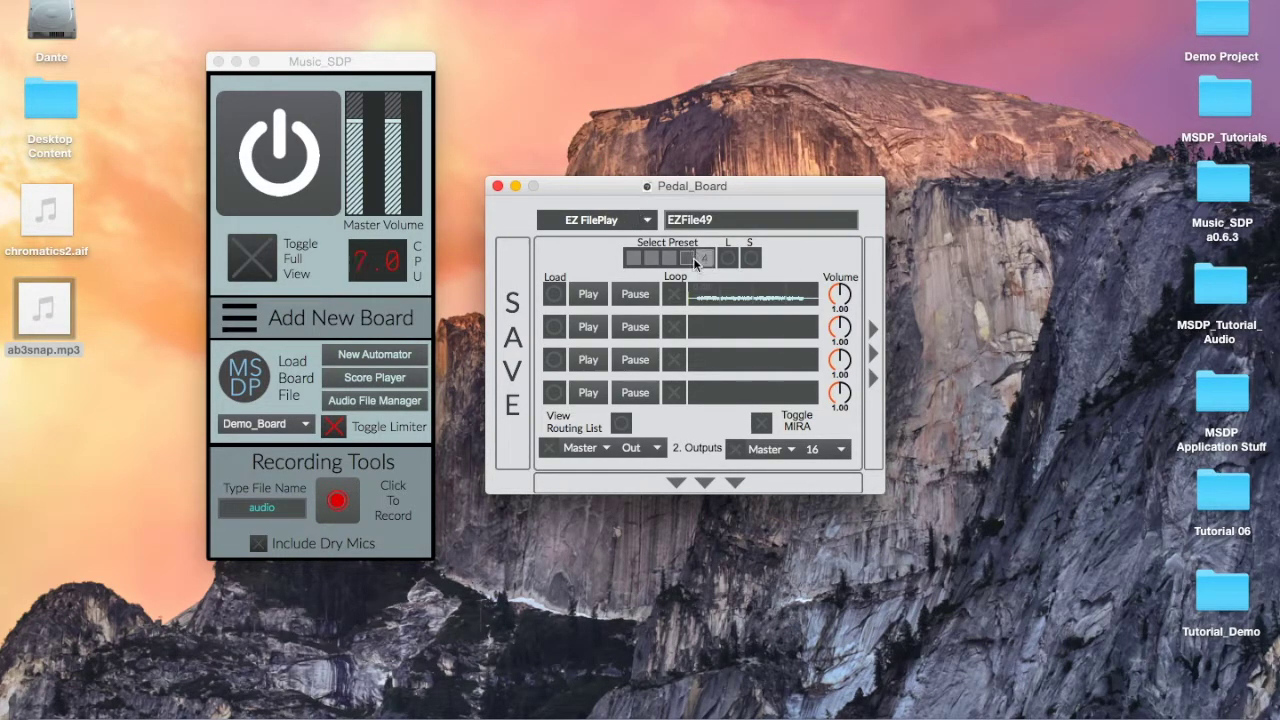
- Mark a playback range on the first waveform, clear it, and mark a shorter range
{"action": "left_click_drag", "start_coordinate": [692, 292], "coordinate": [806, 302]}
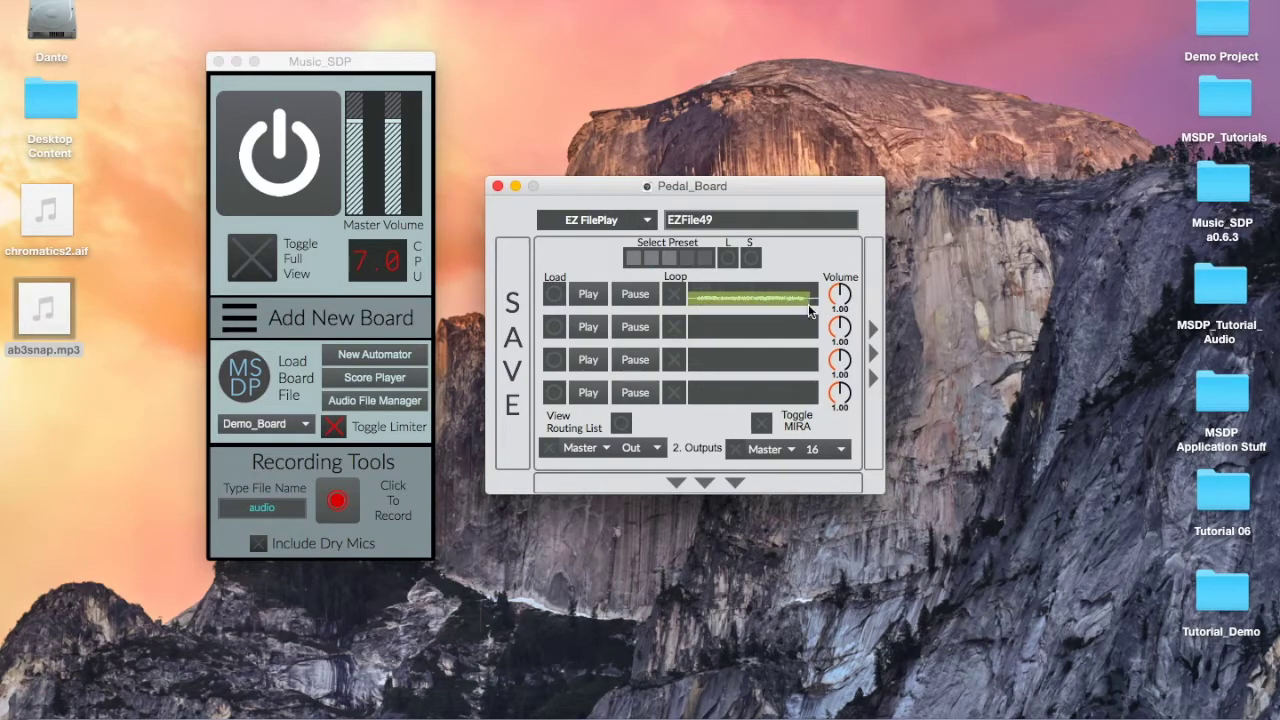
{"action": "left_click", "coordinate": [798, 297]}
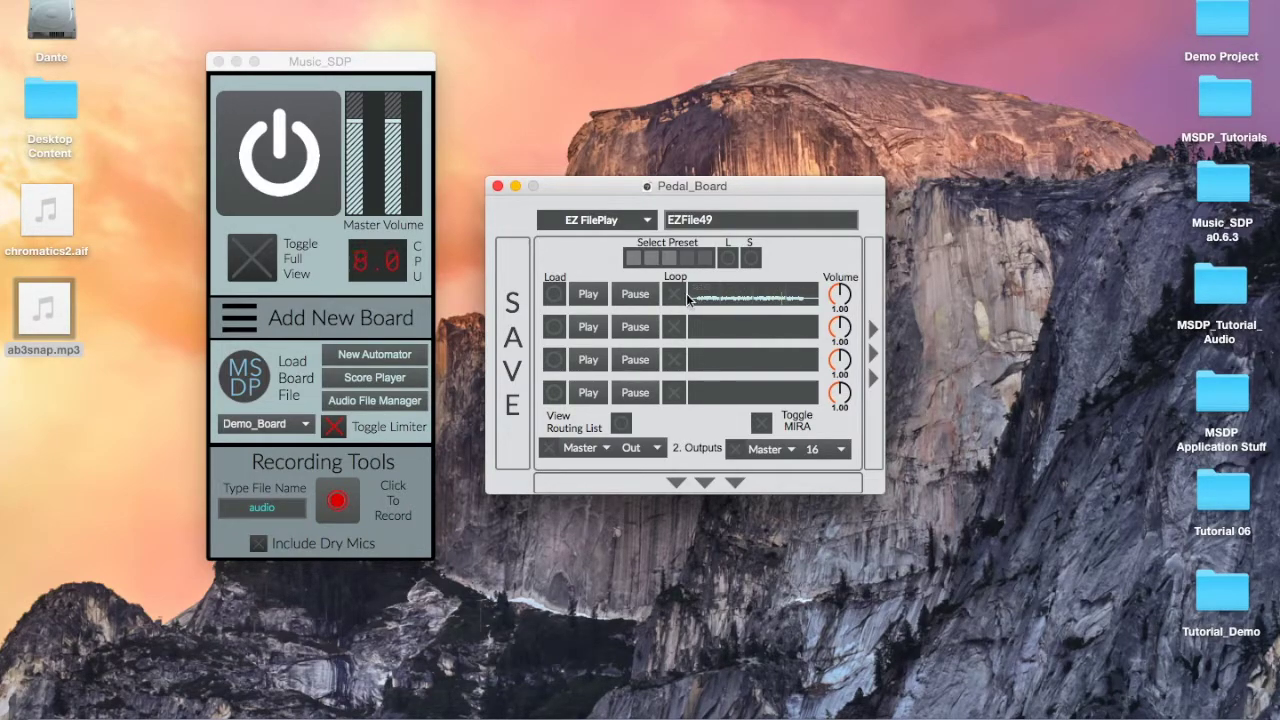
{"action": "left_click_drag", "start_coordinate": [692, 292], "coordinate": [806, 296]}
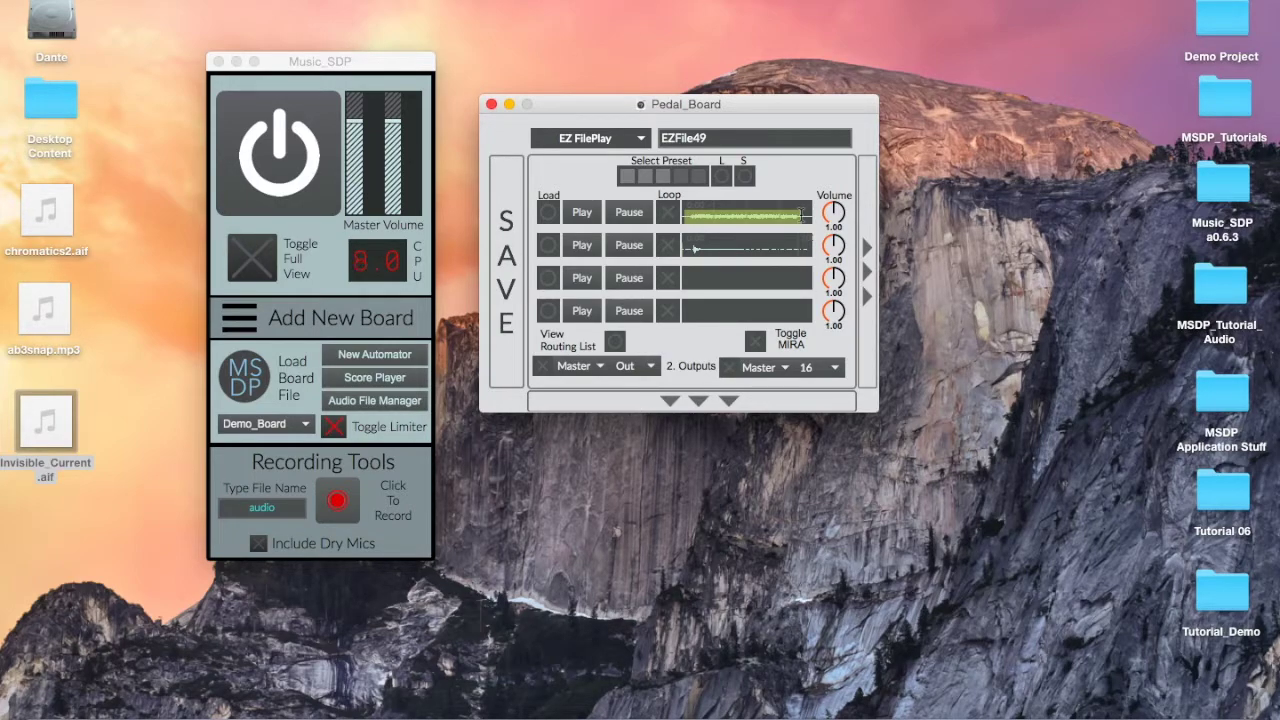
- From the second slot's loader, open the Audio File Manager and drop in Invisible_Current.aif
{"action": "left_click", "coordinate": [548, 246]}
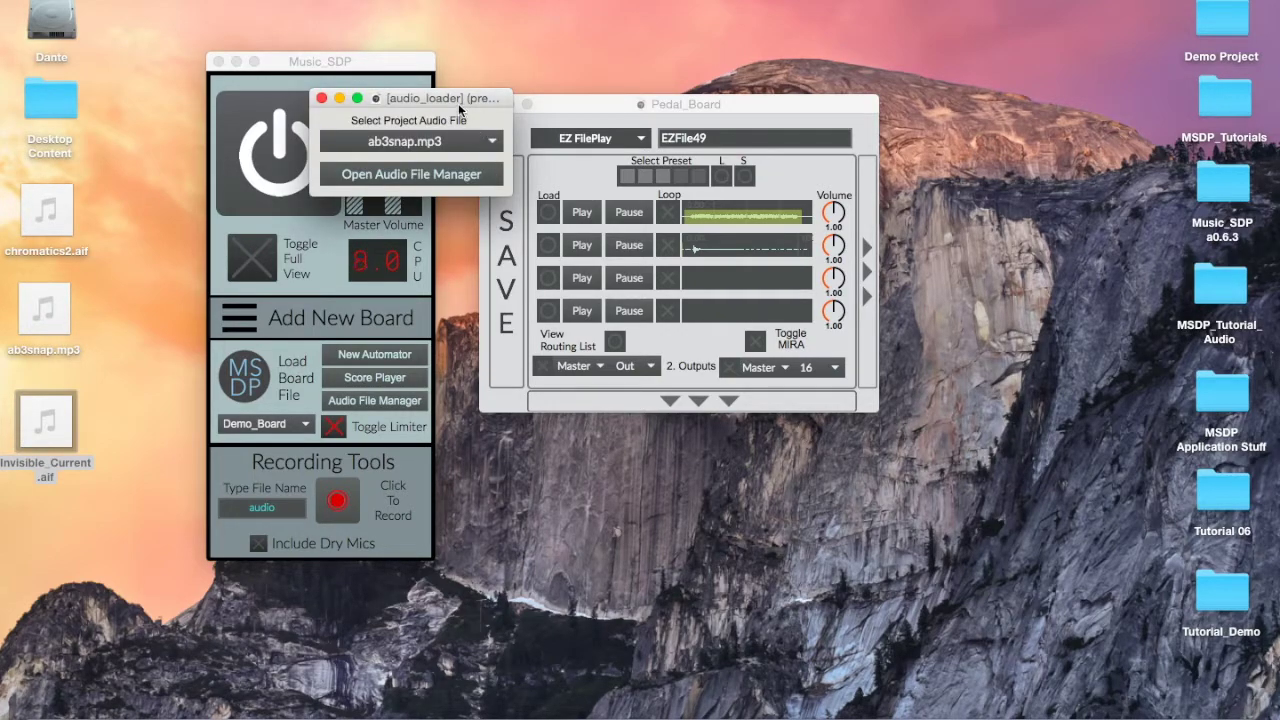
{"action": "left_click_drag", "start_coordinate": [456, 98], "coordinate": [624, 14]}
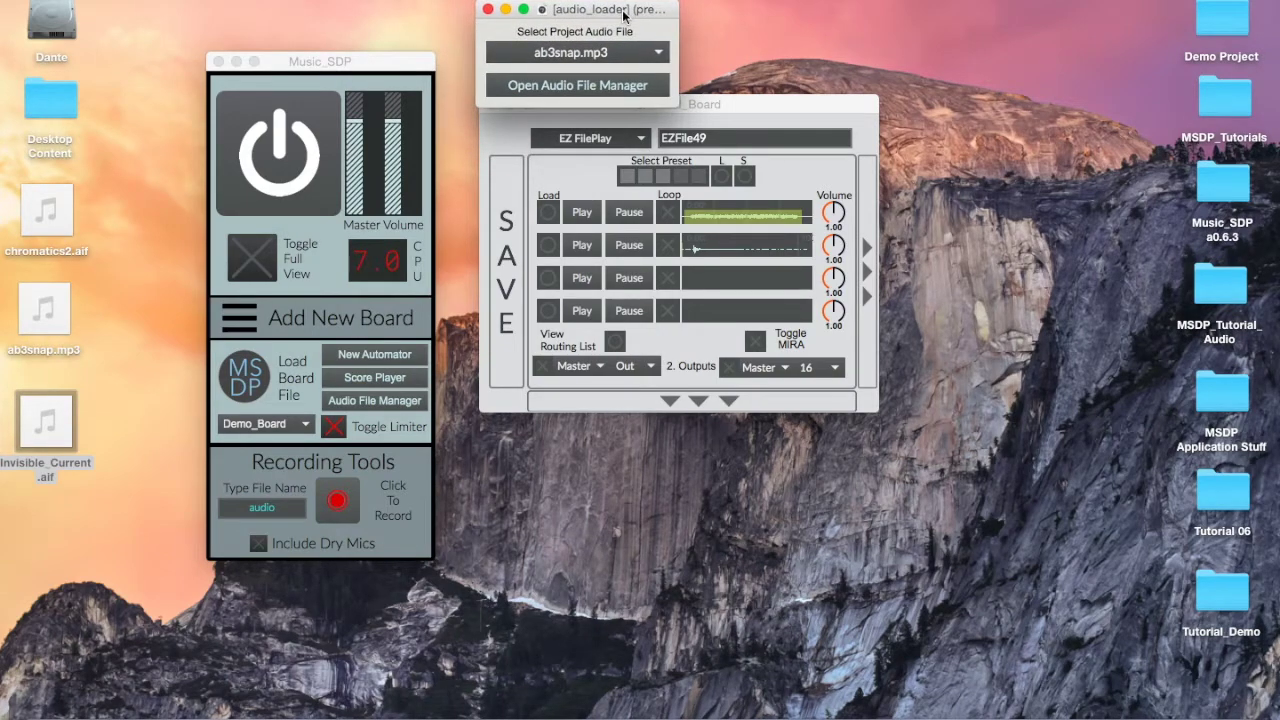
{"action": "left_click", "coordinate": [591, 88]}
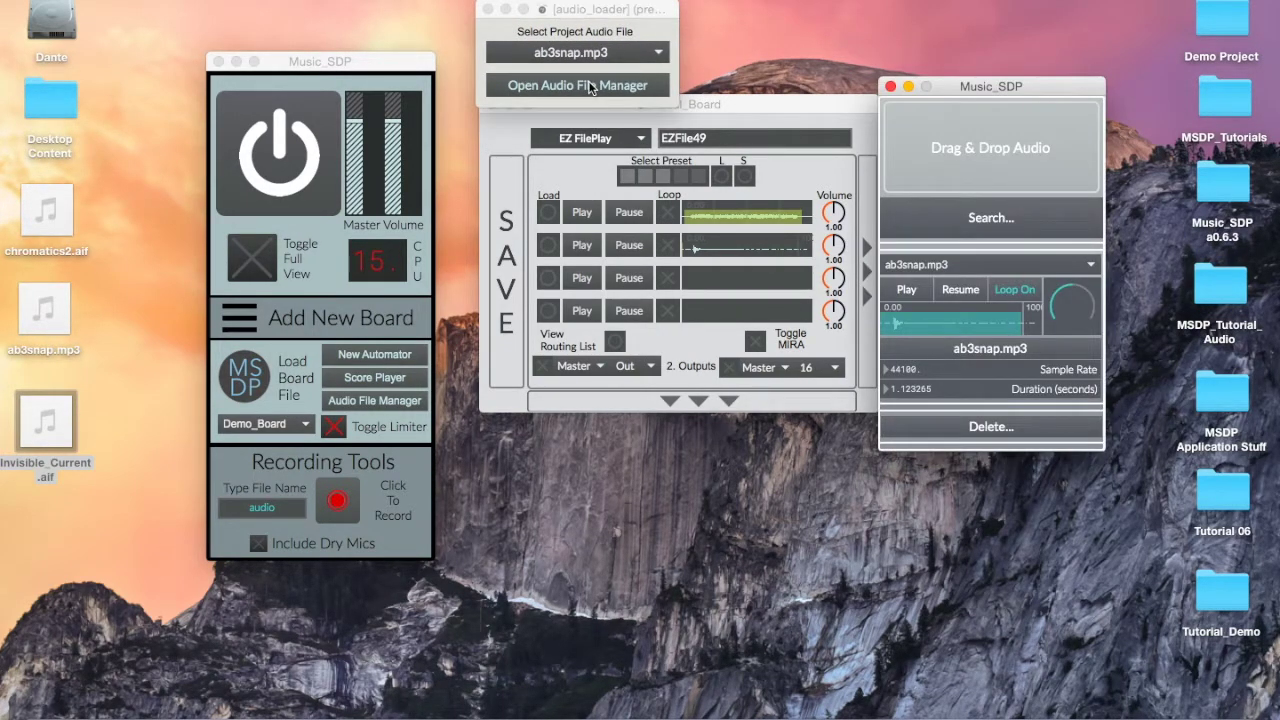
{"action": "mouse_move", "coordinate": [46, 436]}
{"action": "left_click_drag", "start_coordinate": [46, 436], "coordinate": [1065, 160]}
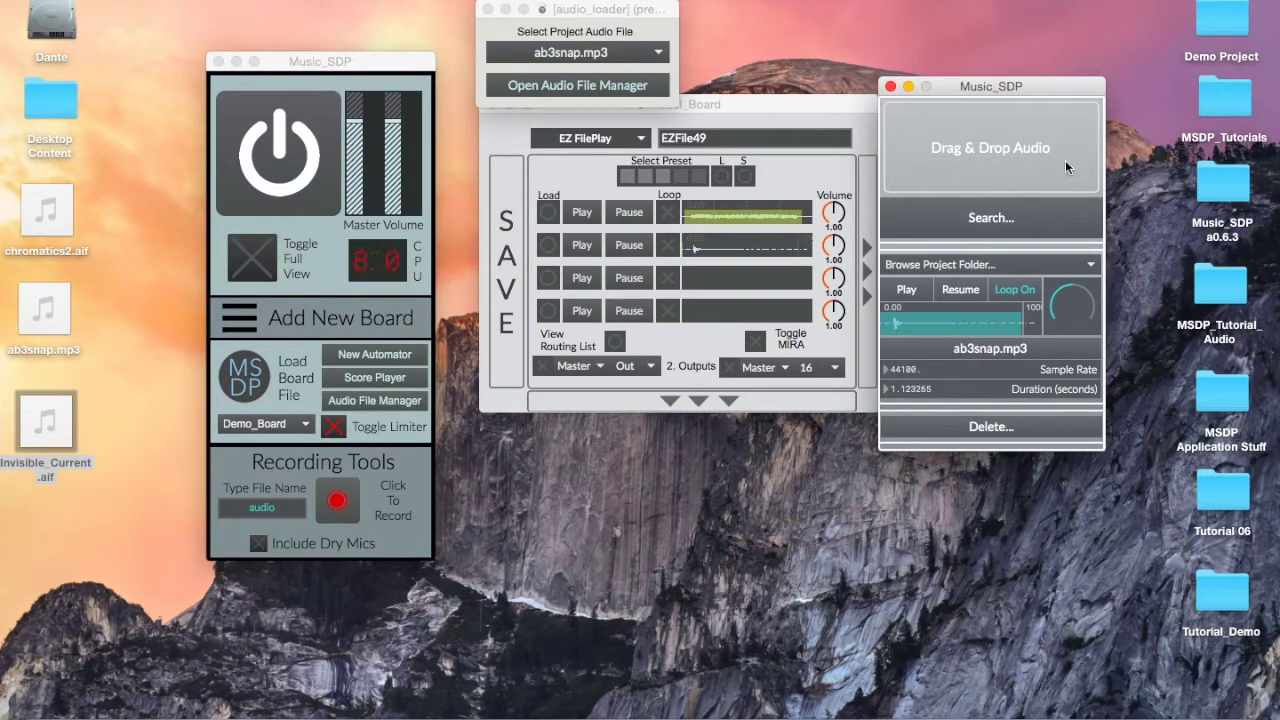
- Load ab3snap.mp3 in the manager's player and confirm Invisible_Current.aif appears in the loader's list
{"action": "left_click", "coordinate": [960, 264]}
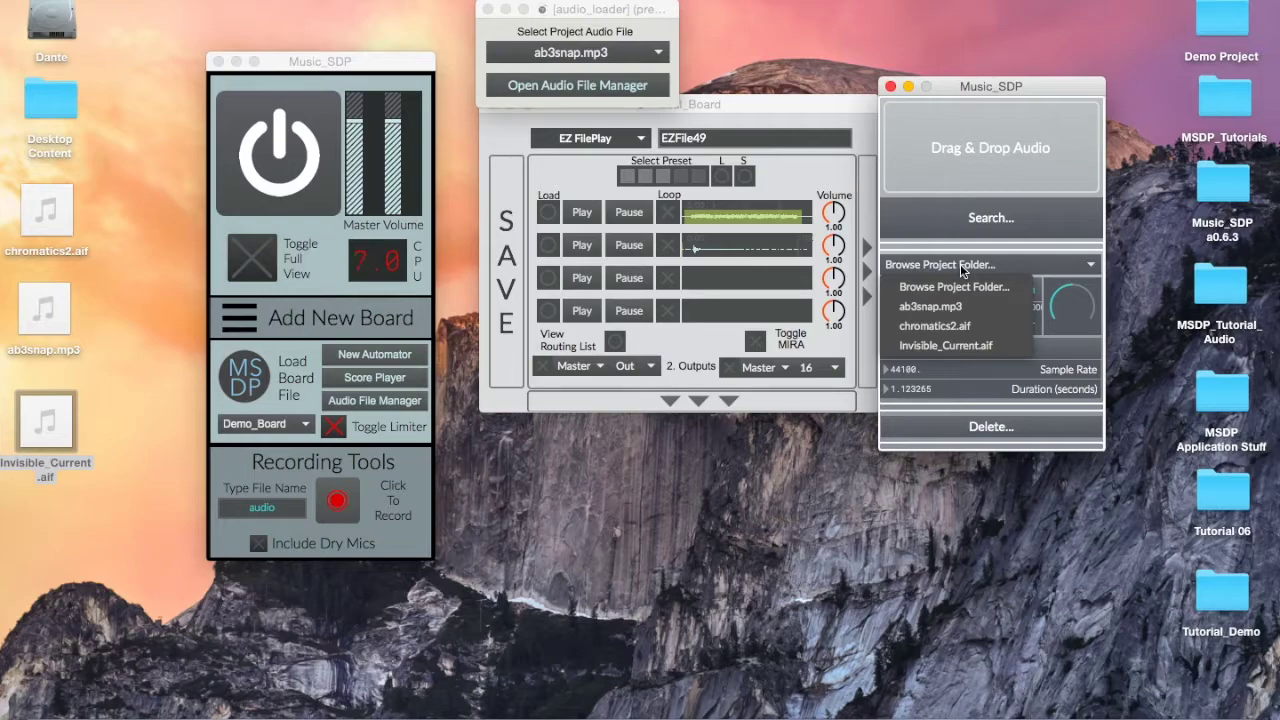
{"action": "left_click", "coordinate": [958, 318]}
{"action": "left_click", "coordinate": [576, 28]}
{"action": "left_click", "coordinate": [573, 57]}
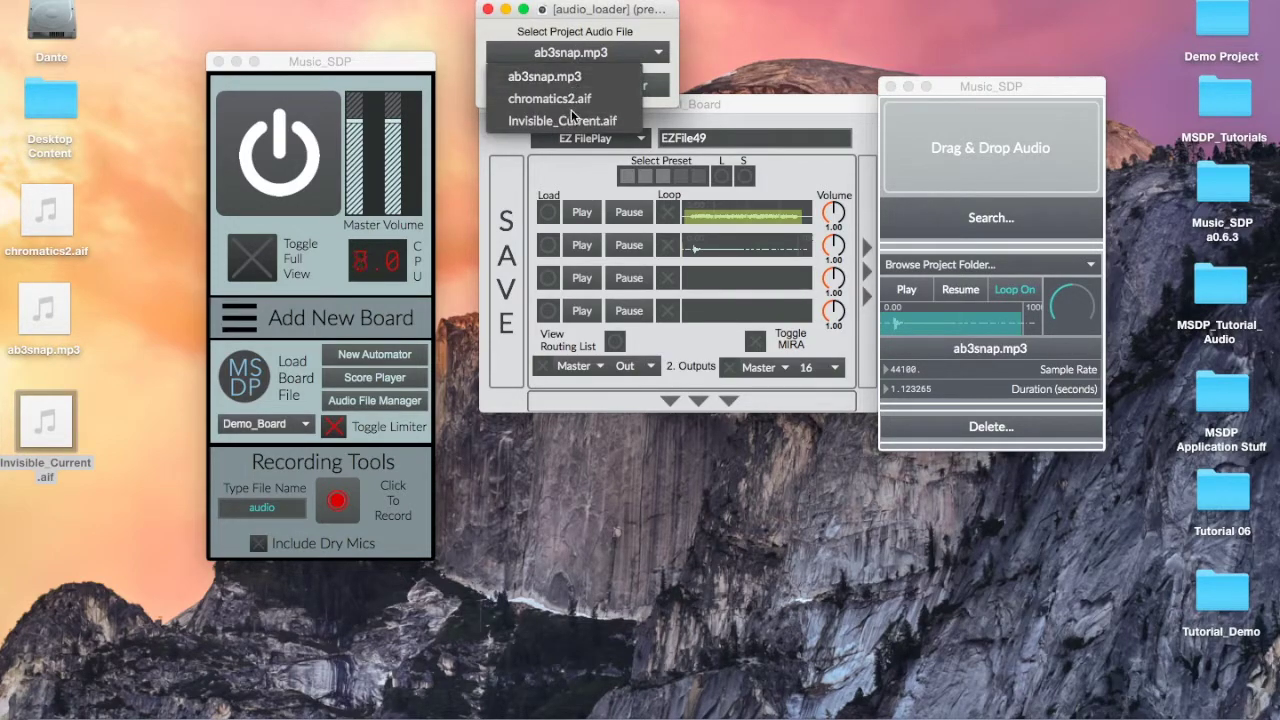